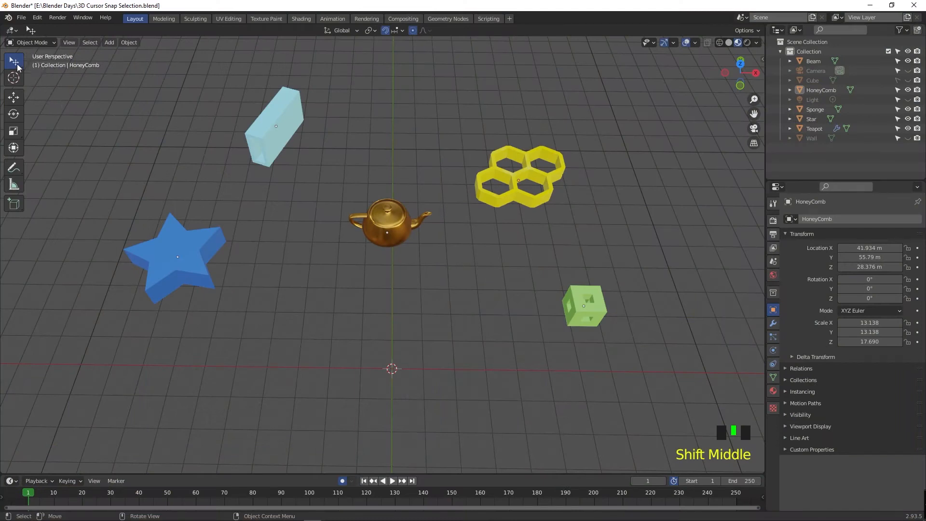
# Activate the Tweak selection tool and select the star, beam, honeycomb, sponge and teapot one at a time
pyautogui.click(18, 67)
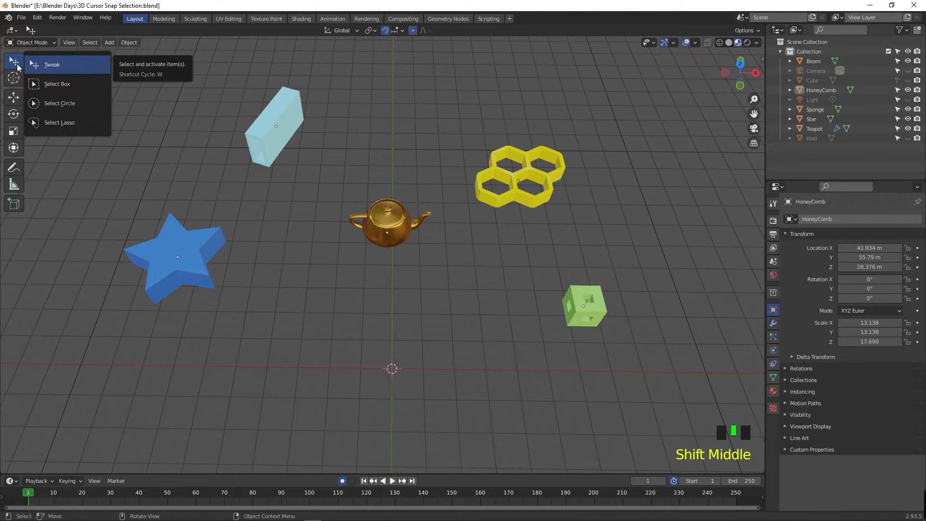
pyautogui.moveTo(17, 67); pyautogui.dragTo(61, 67)
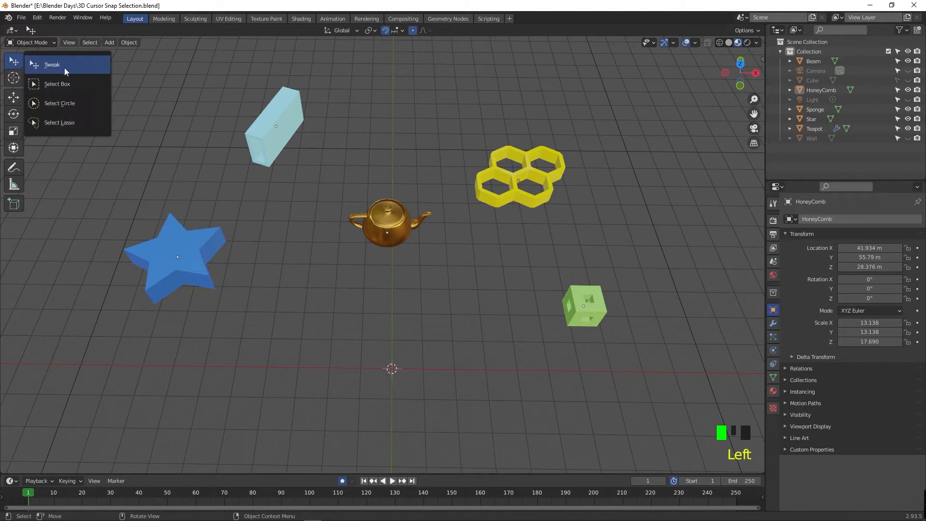
pyautogui.click(65, 70)
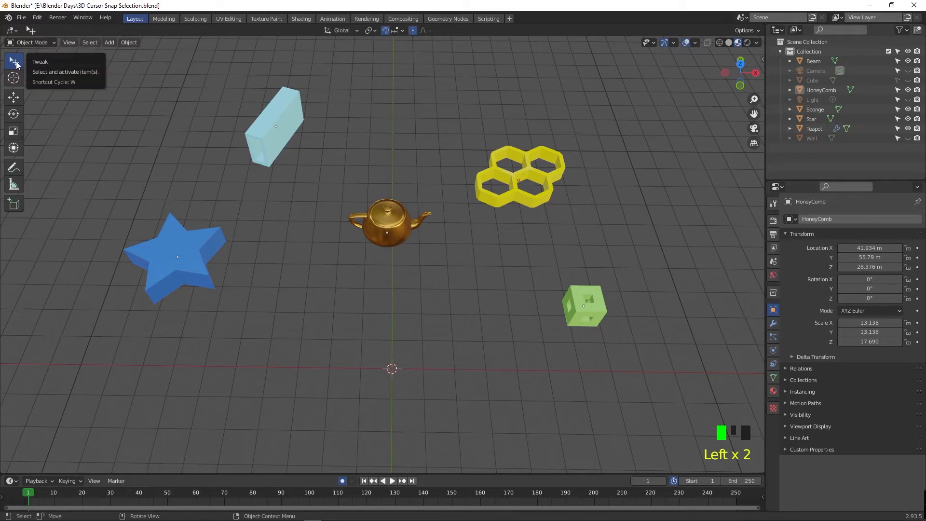
pyautogui.click(189, 237)
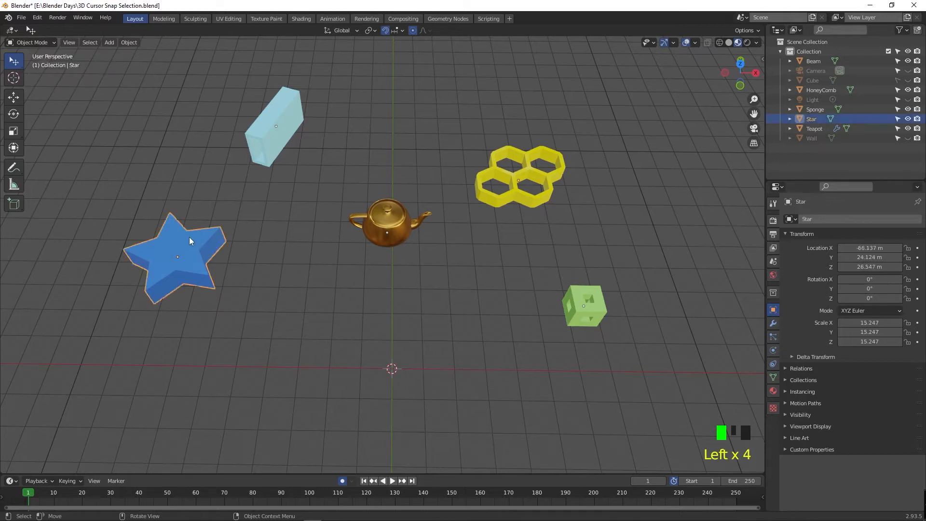
pyautogui.click(262, 131)
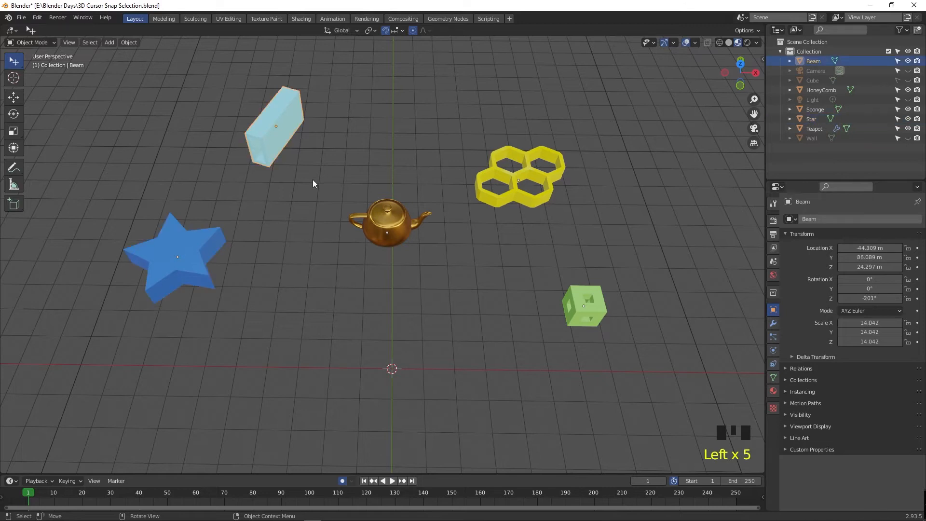
pyautogui.click(494, 160)
pyautogui.click(583, 298)
pyautogui.click(399, 221)
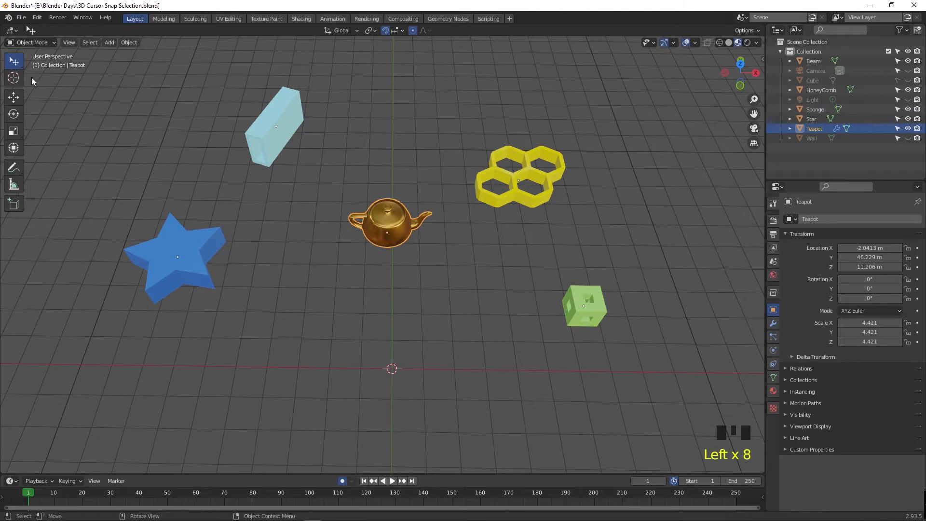
# Switch to the Select Box tool, box-select the objects around the scene ending with the sponge, and clear the selection
pyautogui.click(19, 64)
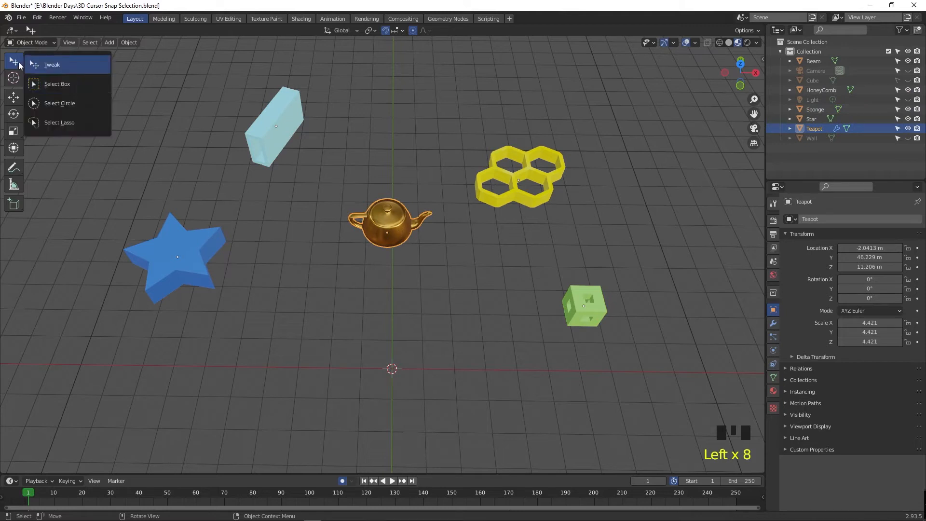
pyautogui.click(54, 88)
pyautogui.moveTo(100, 186); pyautogui.dragTo(239, 312)
pyautogui.moveTo(209, 95); pyautogui.dragTo(429, 259)
pyautogui.moveTo(455, 155); pyautogui.dragTo(479, 200)
pyautogui.moveTo(554, 284); pyautogui.dragTo(575, 306)
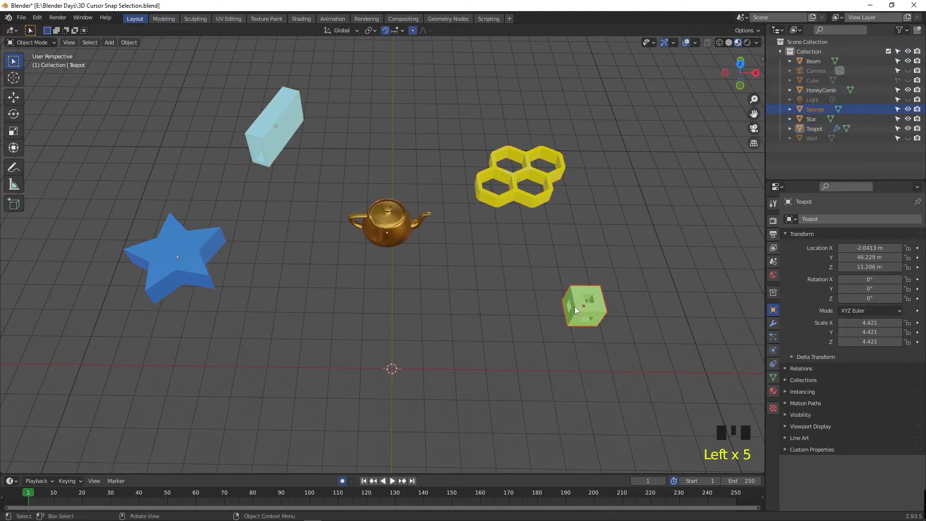
pyautogui.click(429, 269)
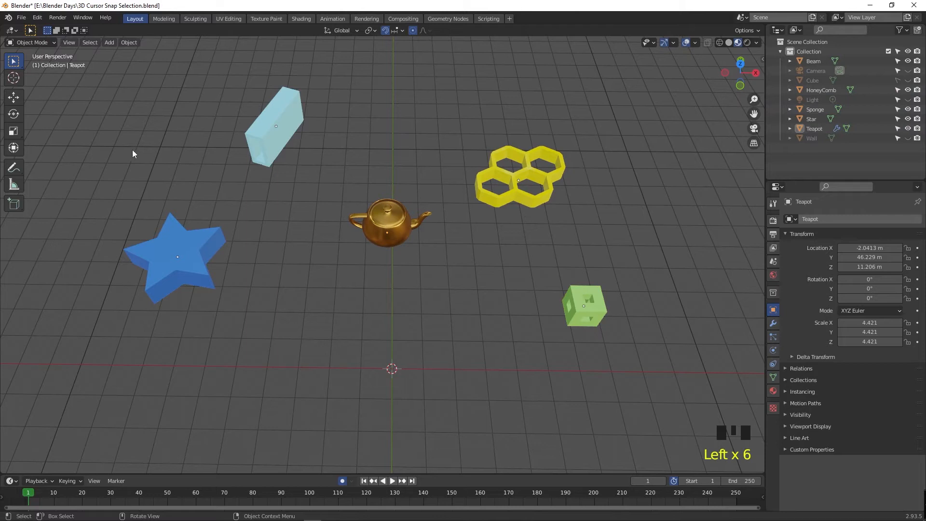
# Box-select all five objects, and subtract the honeycomb and sponge, teapot, beam and star from the selection with boxes
pyautogui.moveTo(53, 81); pyautogui.dragTo(644, 344)
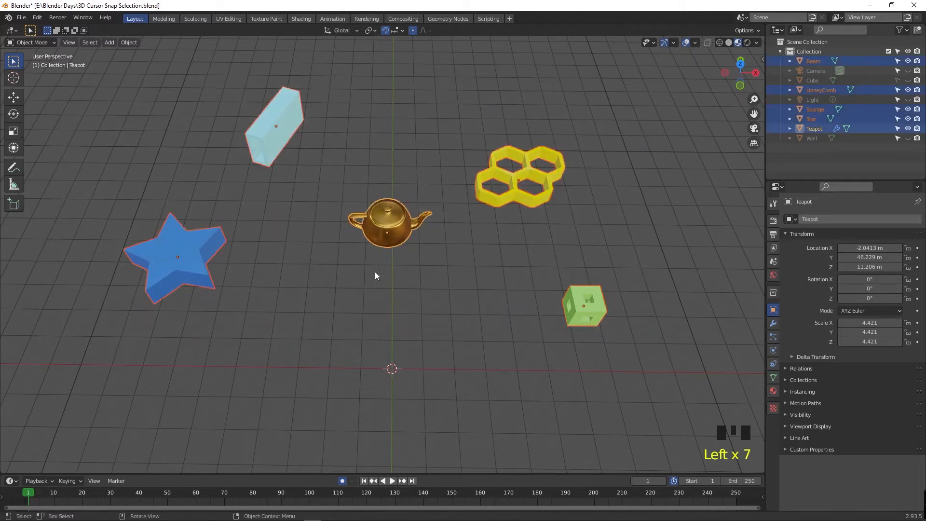
pyautogui.moveTo(632, 343); pyautogui.dragTo(459, 136)
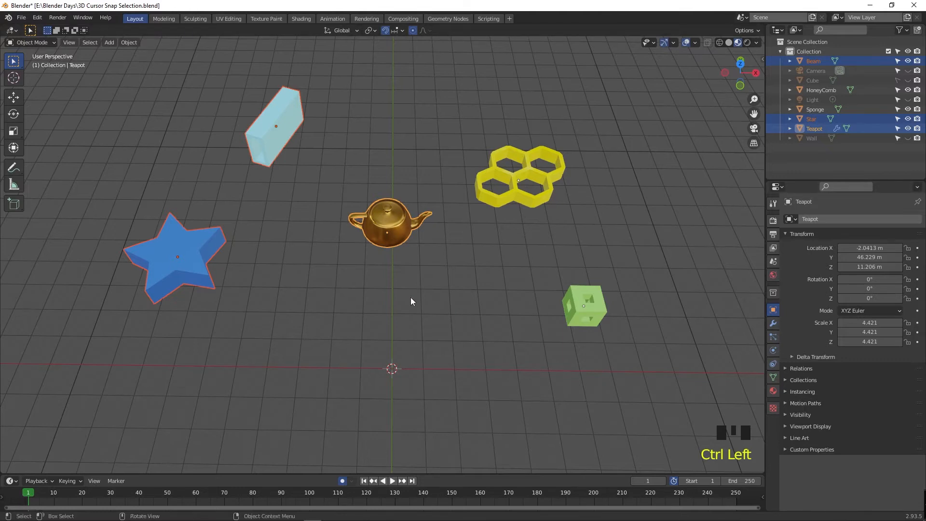
pyautogui.keyDown('ctrl'); pyautogui.moveTo(332, 199); pyautogui.dragTo(434, 281); pyautogui.keyUp('ctrl')
pyautogui.keyDown('ctrl'); pyautogui.moveTo(339, 152); pyautogui.dragTo(291, 88); pyautogui.keyUp('ctrl')
pyautogui.moveTo(187, 215)
pyautogui.keyDown('ctrl'); pyautogui.mouseDown()
pyautogui.moveTo(244, 276)
pyautogui.moveTo(180, 221)
pyautogui.mouseUp(); pyautogui.keyUp('ctrl')
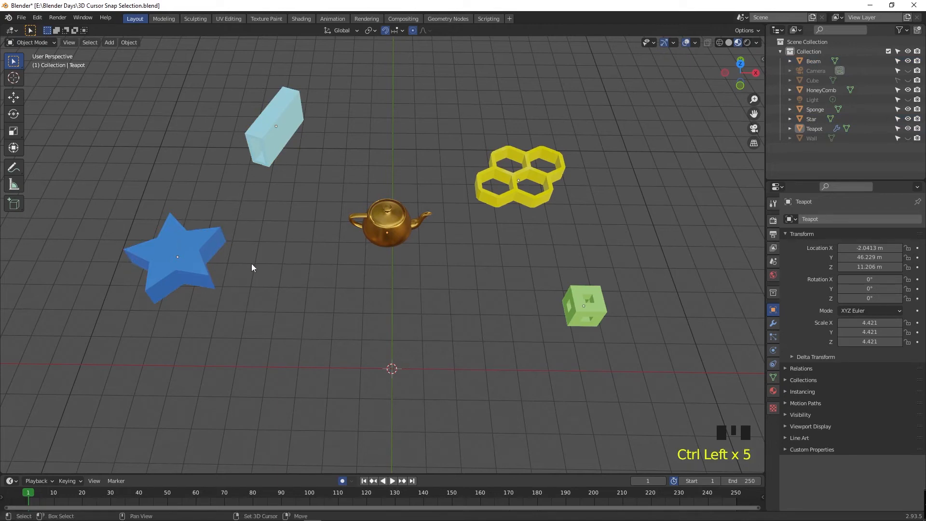
# Add the star, beam, teapot, honeycomb and sponge to the selection one by one
pyautogui.keyDown('shift'); pyautogui.click(220, 259); pyautogui.keyUp('shift')
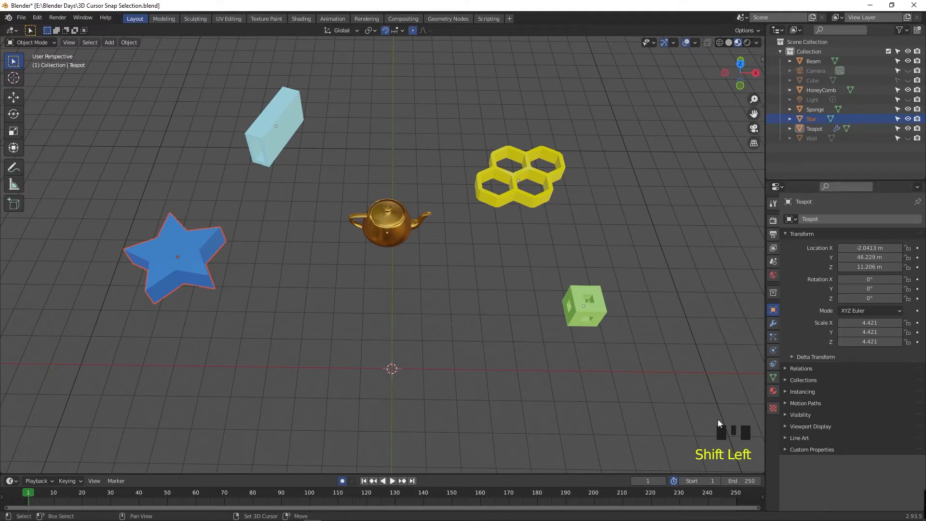
pyautogui.keyDown('shift'); pyautogui.click(258, 125); pyautogui.keyUp('shift')
pyautogui.keyDown('shift'); pyautogui.click(389, 223); pyautogui.keyUp('shift')
pyautogui.keyDown('shift'); pyautogui.click(533, 195); pyautogui.keyUp('shift')
pyautogui.keyDown('shift'); pyautogui.click(594, 320); pyautogui.keyUp('shift')
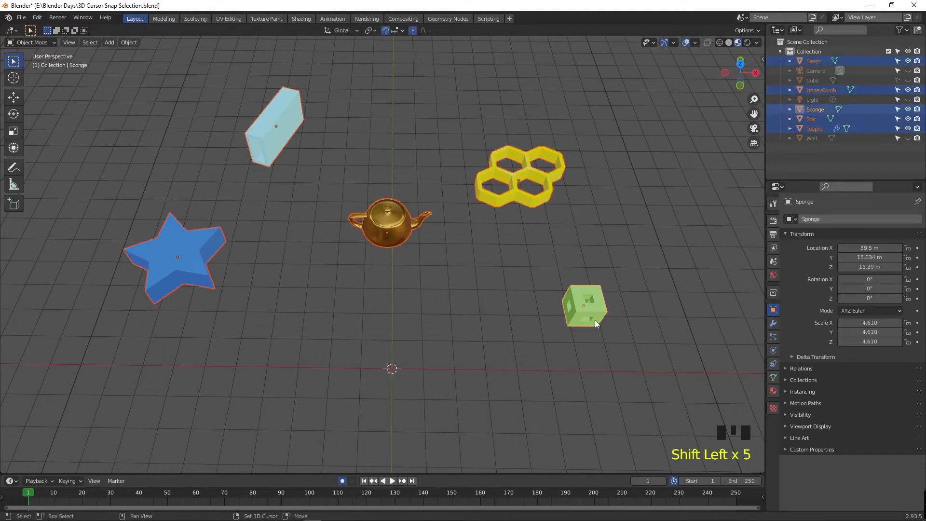
# Box-select different groups of objects, replacing and extending the selection, and finish with only the teapot selected
pyautogui.moveTo(132, 105); pyautogui.dragTo(274, 302)
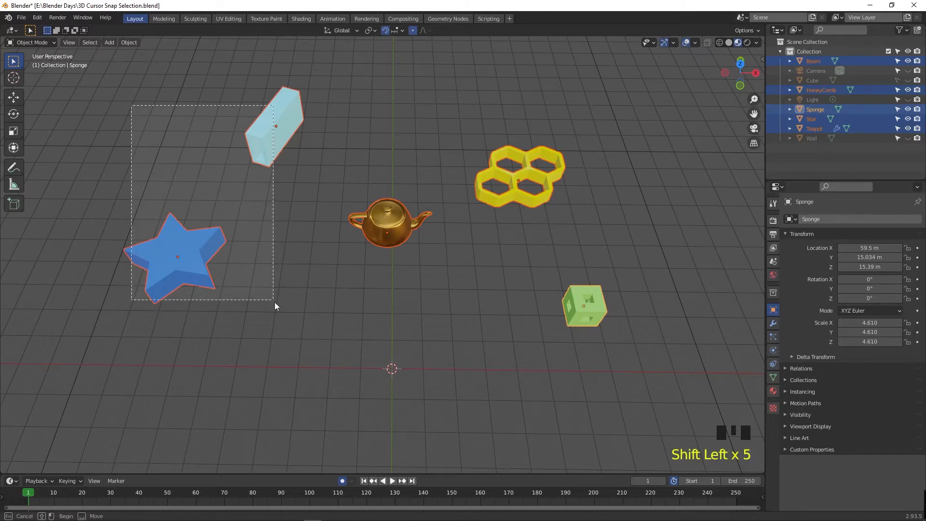
pyautogui.moveTo(274, 302); pyautogui.dragTo(274, 302)
pyautogui.moveTo(318, 169); pyautogui.dragTo(417, 286)
pyautogui.keyDown('shift'); pyautogui.moveTo(354, 109); pyautogui.dragTo(633, 354); pyautogui.keyUp('shift')
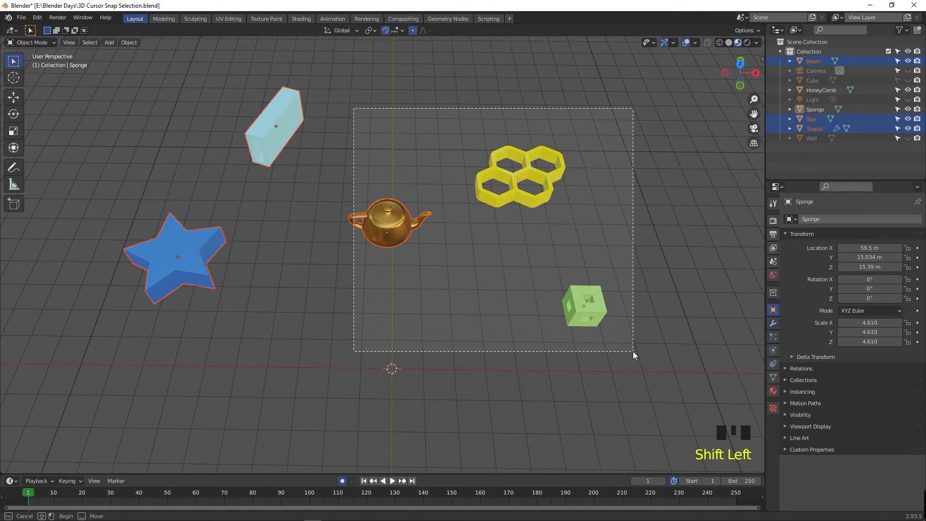
pyautogui.keyDown('shift'); pyautogui.moveTo(633, 351); pyautogui.dragTo(633, 351); pyautogui.keyUp('shift')
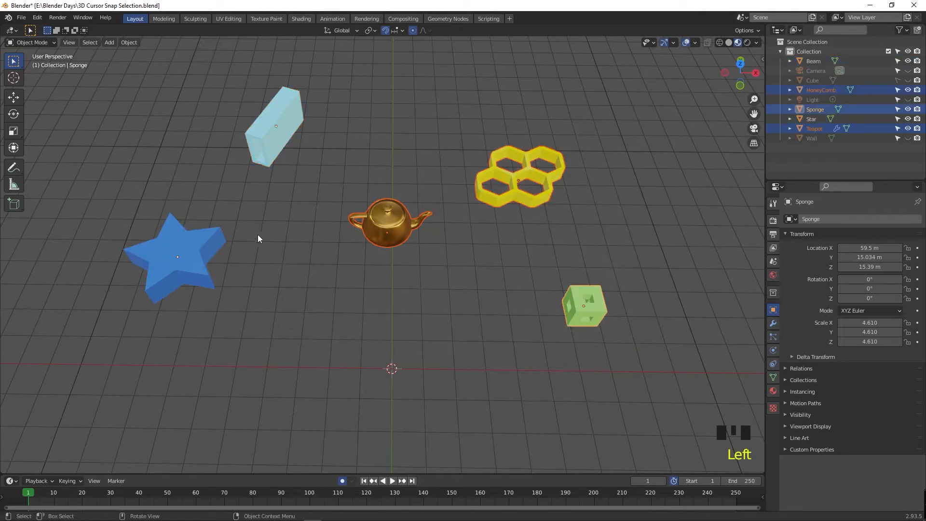
pyautogui.click(383, 226)
# Switch to the Select Circle tool and circle-select the star, beam, teapot, honeycomb and sponge
pyautogui.click(14, 62)
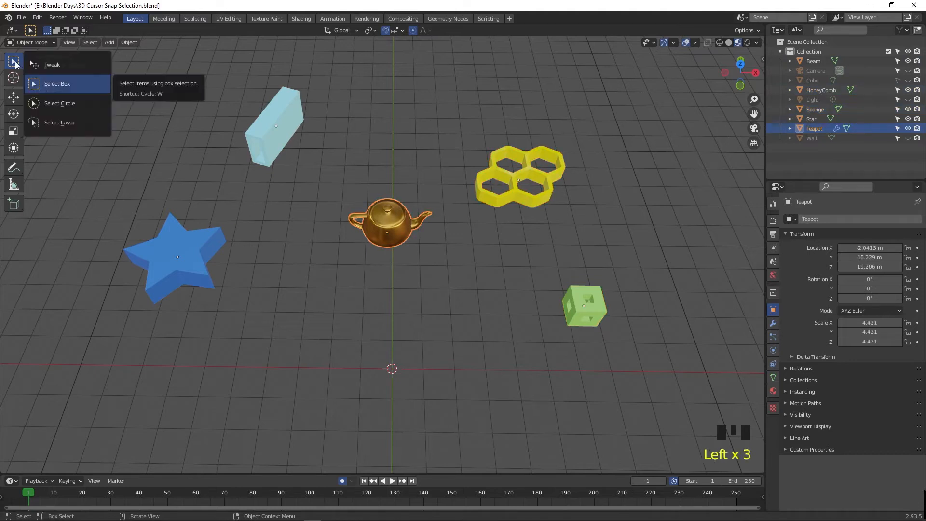
pyautogui.click(47, 105)
pyautogui.moveTo(176, 285)
pyautogui.mouseDown()
pyautogui.moveTo(161, 288)
pyautogui.moveTo(149, 265)
pyautogui.moveTo(201, 194)
pyautogui.moveTo(295, 130)
pyautogui.moveTo(183, 250)
pyautogui.mouseUp()
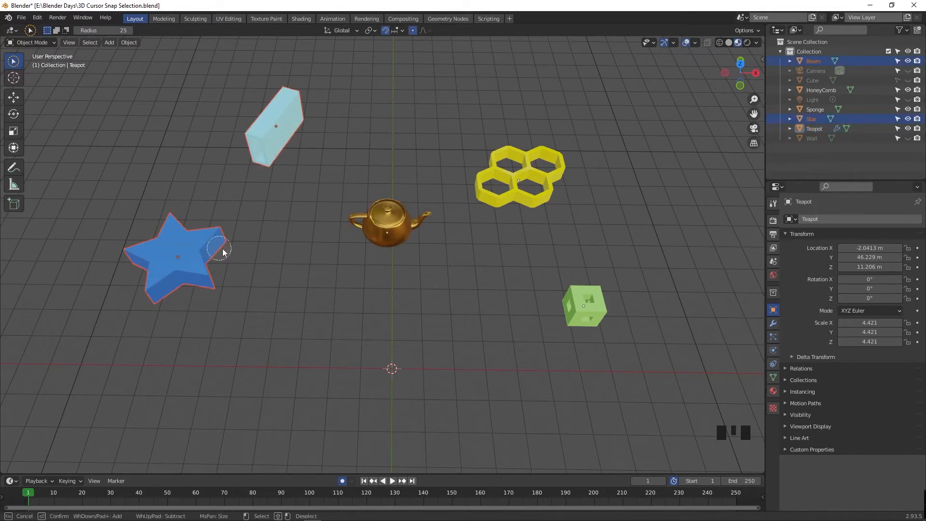
pyautogui.click(382, 244)
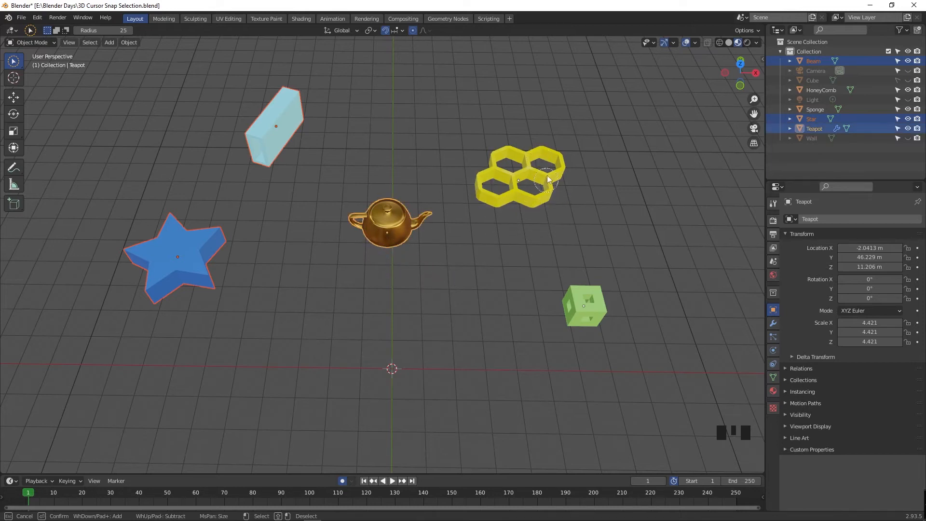
pyautogui.click(528, 196)
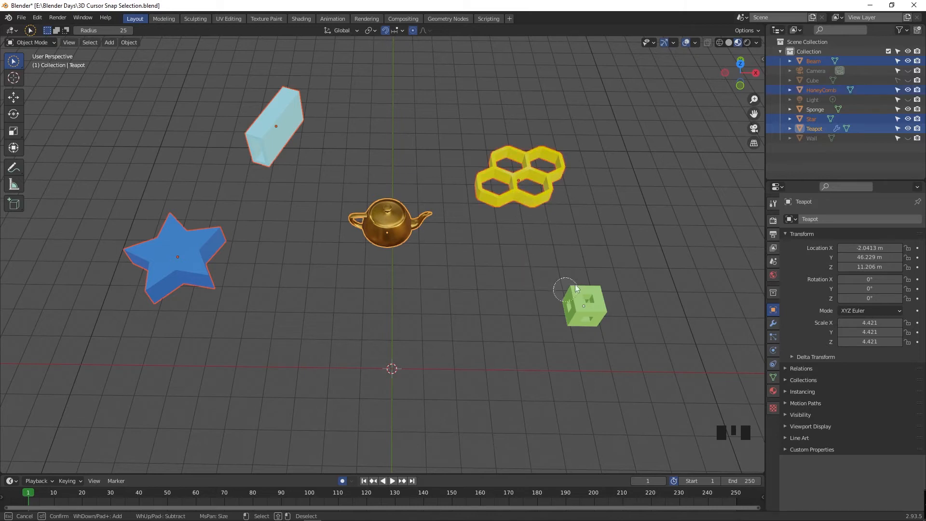
pyautogui.click(574, 305)
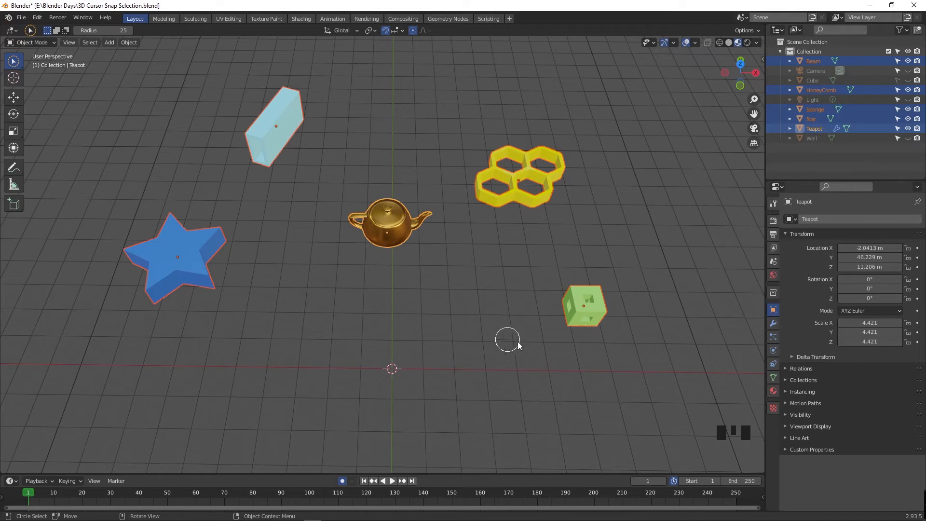
# Circle-deselect the sponge and sweep over the remaining objects to deselect them all
pyautogui.click(569, 330)
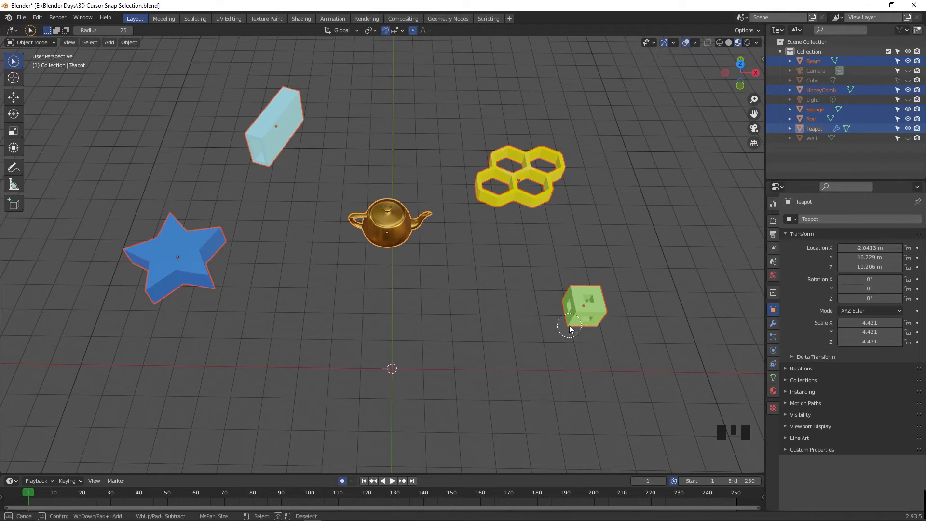
pyautogui.keyDown('ctrl'); pyautogui.click(576, 319); pyautogui.keyUp('ctrl')
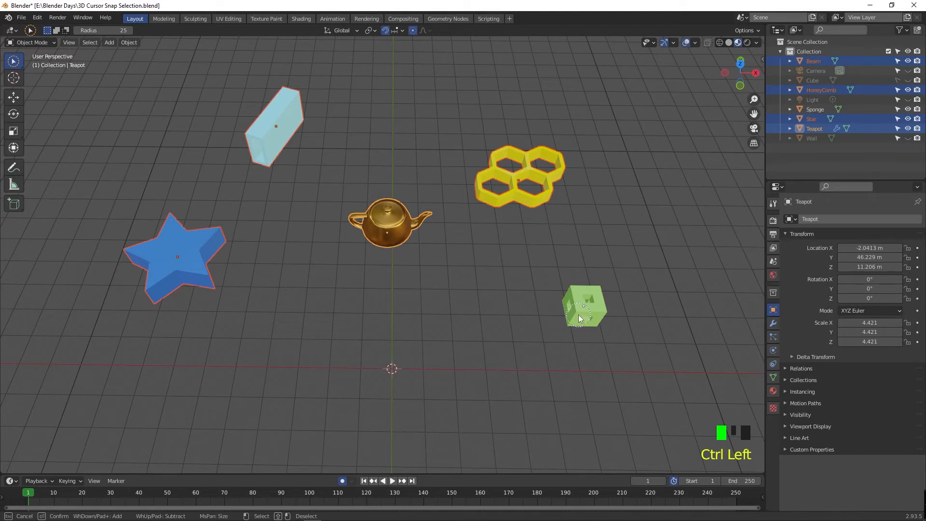
pyautogui.moveTo(578, 315)
pyautogui.keyDown('ctrl'); pyautogui.mouseDown()
pyautogui.moveTo(524, 193)
pyautogui.moveTo(453, 271)
pyautogui.moveTo(399, 252)
pyautogui.moveTo(362, 271)
pyautogui.moveTo(283, 159)
pyautogui.moveTo(280, 140)
pyautogui.moveTo(254, 215)
pyautogui.moveTo(129, 142)
pyautogui.mouseUp(); pyautogui.keyUp('ctrl')
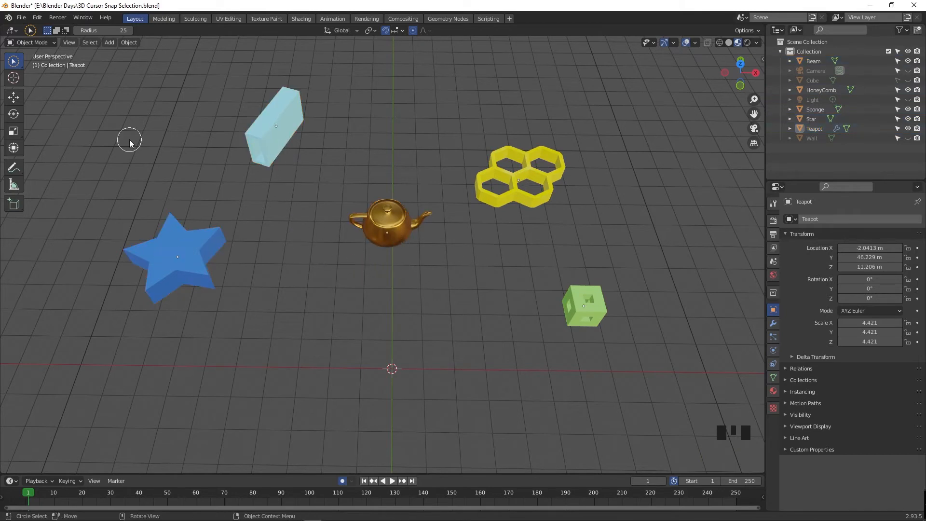
# Switch to the Select Lasso tool, lasso the star, and add the beam, teapot, honeycomb and sponge with further lassos
pyautogui.click(14, 62)
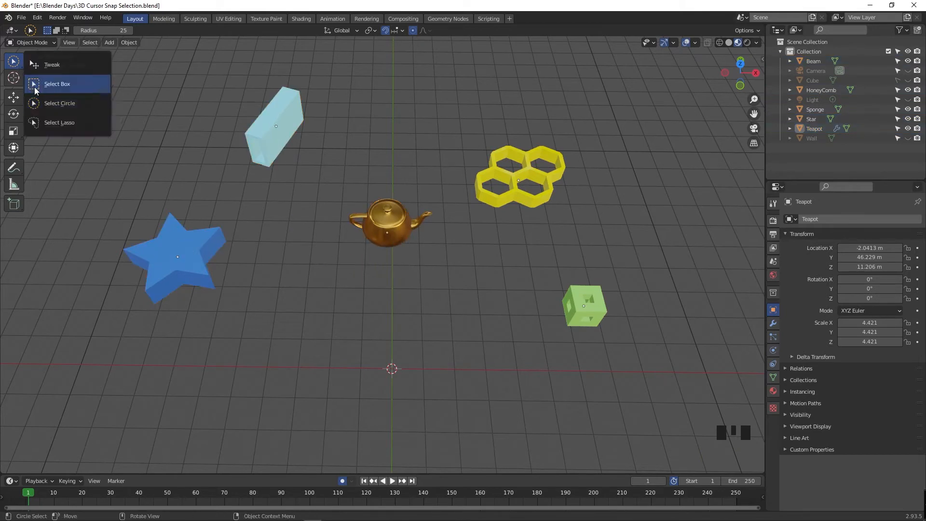
pyautogui.click(56, 124)
pyautogui.moveTo(138, 191)
pyautogui.mouseDown()
pyautogui.moveTo(193, 205)
pyautogui.moveTo(117, 270)
pyautogui.moveTo(102, 207)
pyautogui.mouseUp()
pyautogui.moveTo(230, 189)
pyautogui.keyDown('ctrl'); pyautogui.mouseDown()
pyautogui.moveTo(270, 145)
pyautogui.moveTo(224, 156)
pyautogui.mouseUp(); pyautogui.keyUp('ctrl')
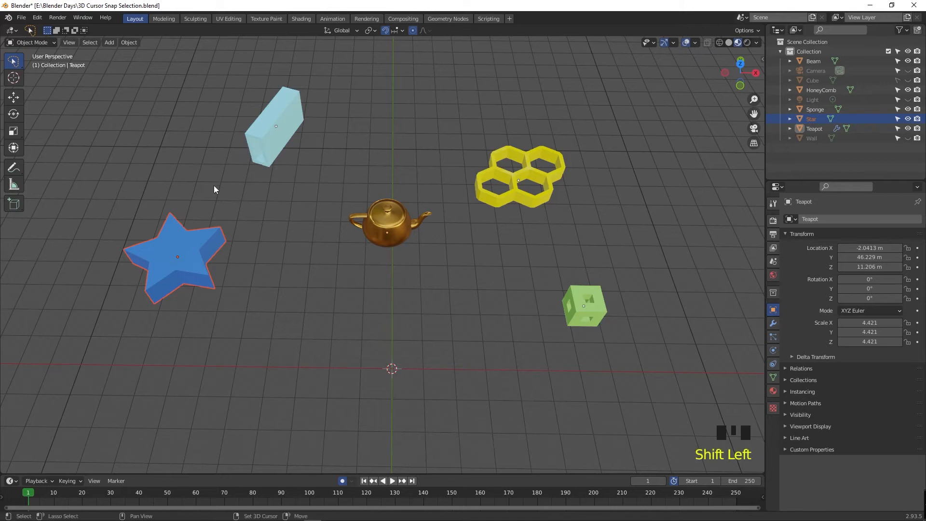
pyautogui.moveTo(300, 186)
pyautogui.keyDown('shift'); pyautogui.mouseDown()
pyautogui.moveTo(303, 146)
pyautogui.moveTo(278, 125)
pyautogui.moveTo(273, 143)
pyautogui.mouseUp(); pyautogui.keyUp('shift')
pyautogui.keyDown('shift'); pyautogui.moveTo(343, 198); pyautogui.dragTo(366, 259); pyautogui.keyUp('shift')
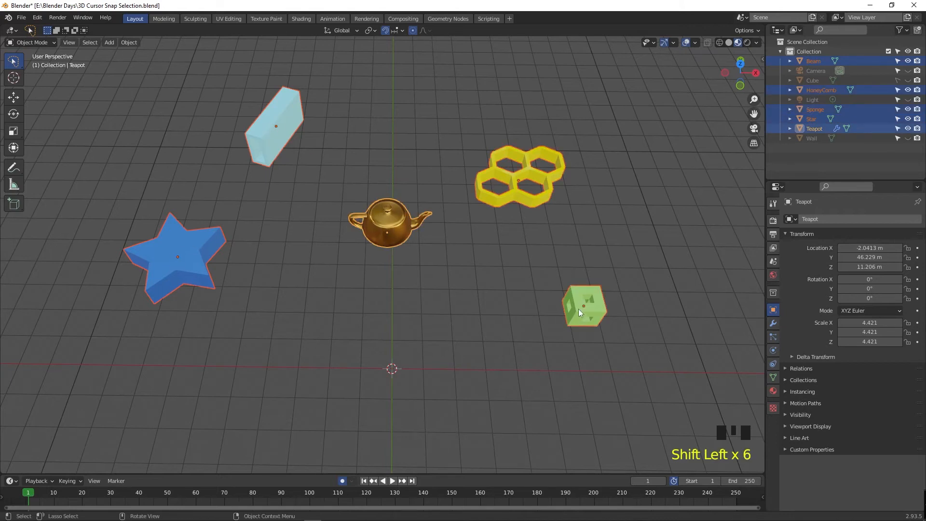
# Turn off the Origins (All) option in the viewport overlays
pyautogui.click(695, 43)
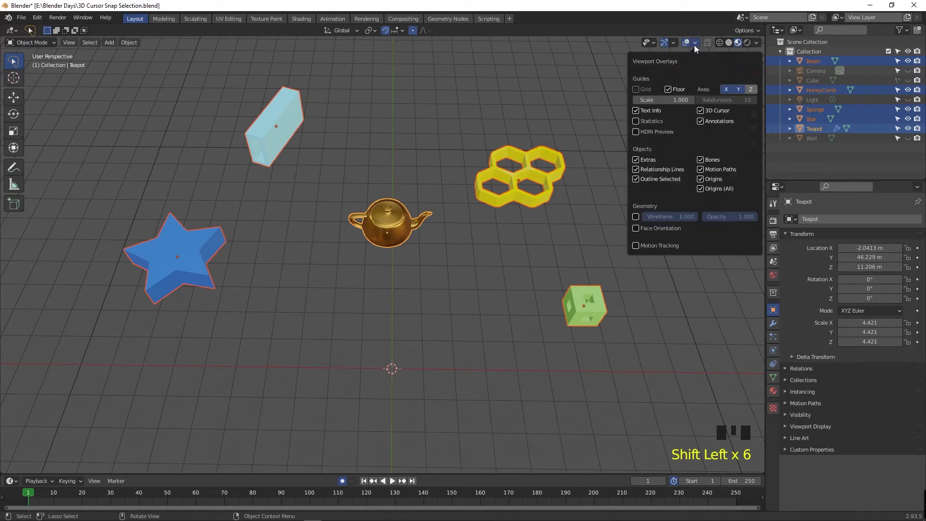
pyautogui.click(700, 188)
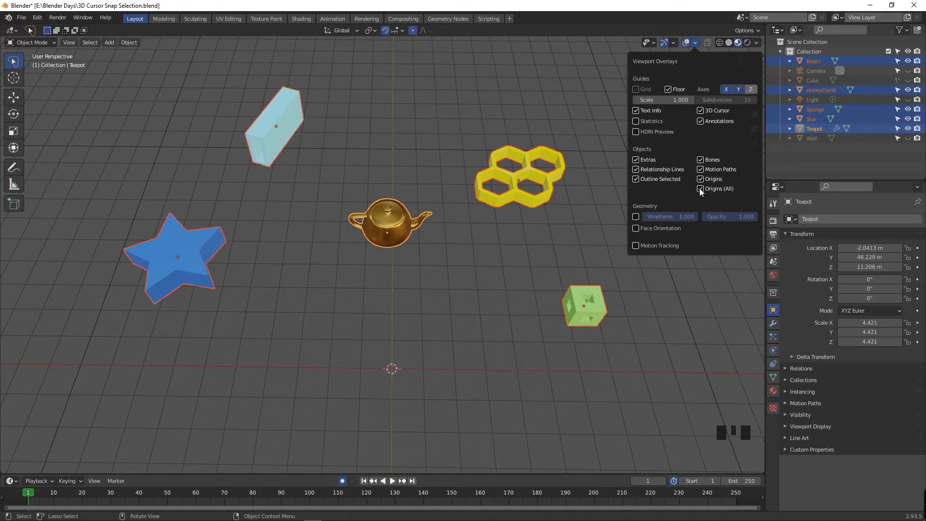
pyautogui.click(700, 189)
# Select the star, lasso groups of objects including the honeycomb and sponge by their origins, and clear the selection
pyautogui.click(193, 261)
pyautogui.click(468, 339)
pyautogui.moveTo(497, 346)
pyautogui.mouseDown()
pyautogui.moveTo(632, 304)
pyautogui.moveTo(465, 233)
pyautogui.moveTo(551, 144)
pyautogui.moveTo(510, 263)
pyautogui.mouseUp()
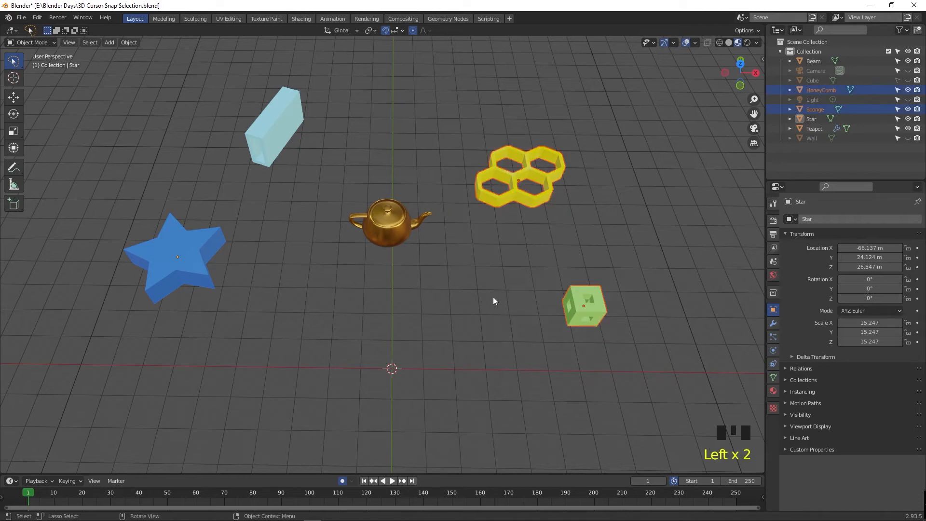
pyautogui.moveTo(452, 304)
pyautogui.mouseDown()
pyautogui.moveTo(361, 278)
pyautogui.moveTo(392, 185)
pyautogui.moveTo(292, 291)
pyautogui.moveTo(183, 187)
pyautogui.moveTo(209, 208)
pyautogui.moveTo(200, 234)
pyautogui.moveTo(169, 247)
pyautogui.moveTo(204, 259)
pyautogui.moveTo(234, 299)
pyautogui.mouseUp()
pyautogui.keyDown('shift'); pyautogui.moveTo(345, 294); pyautogui.dragTo(271, 215); pyautogui.keyUp('shift')
pyautogui.moveTo(220, 187)
pyautogui.keyDown('shift'); pyautogui.mouseDown()
pyautogui.moveTo(322, 146)
pyautogui.moveTo(236, 194)
pyautogui.mouseUp(); pyautogui.keyUp('shift')
pyautogui.click(333, 279)
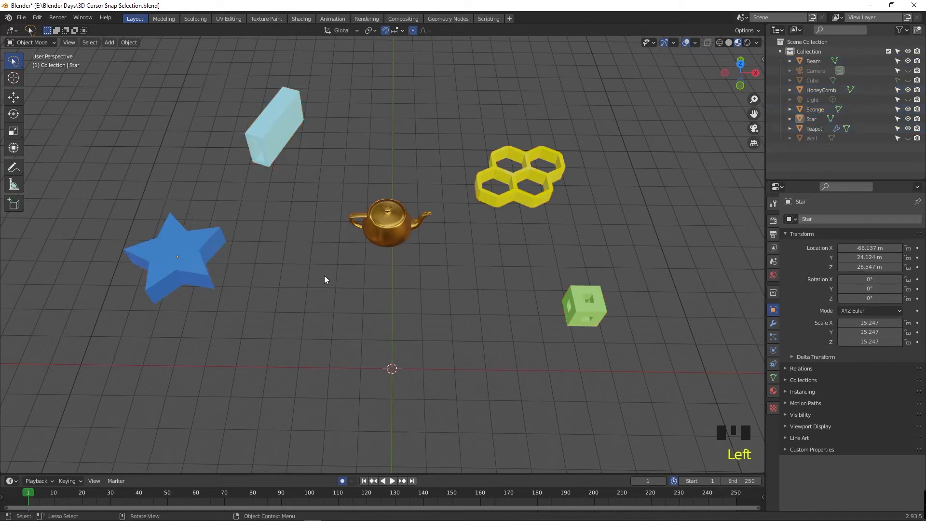
# Return to the Tweak tool, select all objects, and switch to the Modeling workspace
pyautogui.click(14, 63)
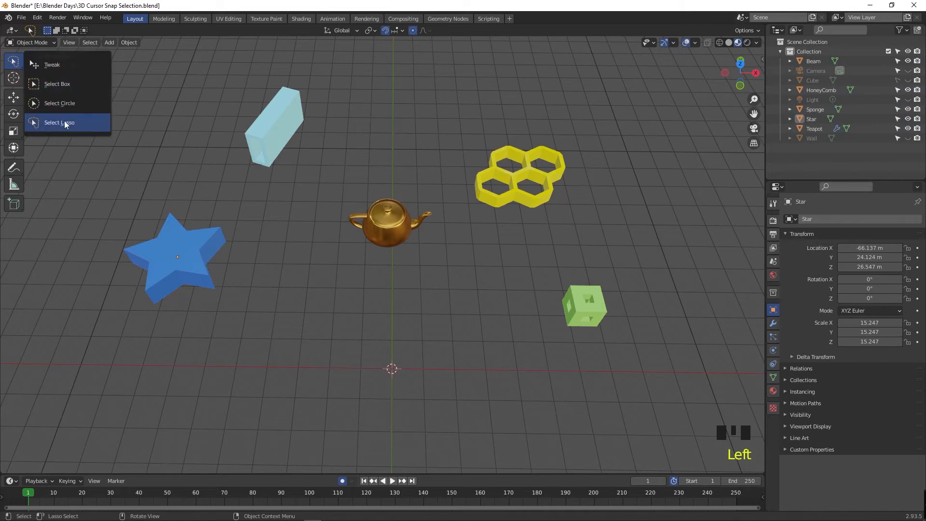
pyautogui.click(89, 42)
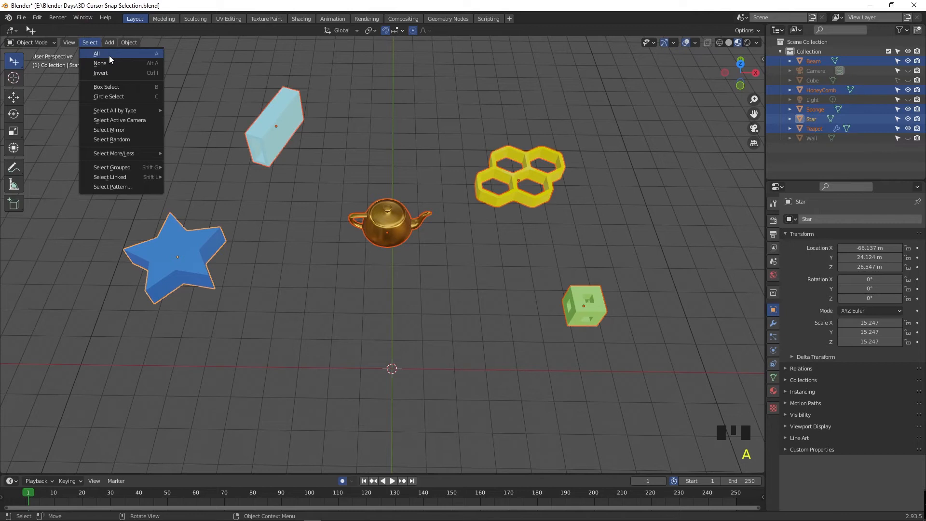
pyautogui.click(109, 56)
pyautogui.click(164, 19)
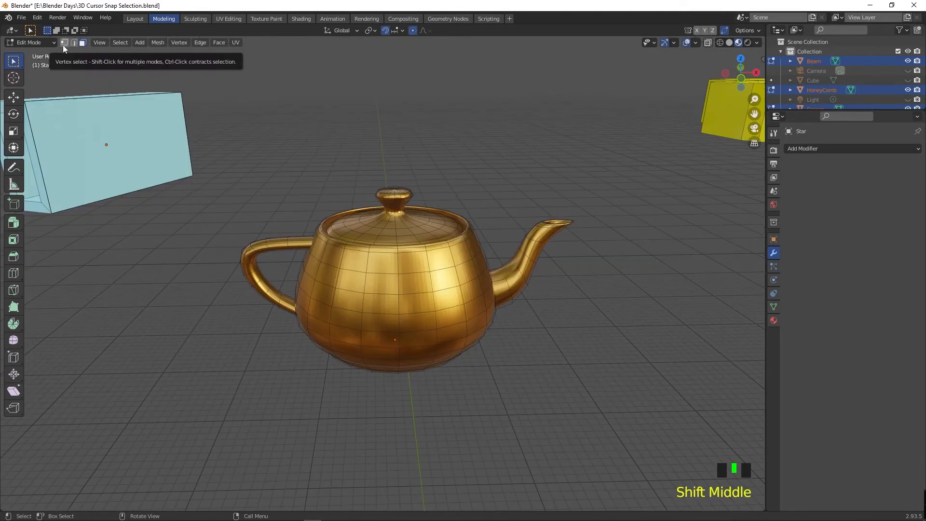
# Switch to face selection with the Tweak tool and pick single faces on the teapot's body and lid
pyautogui.click(83, 43)
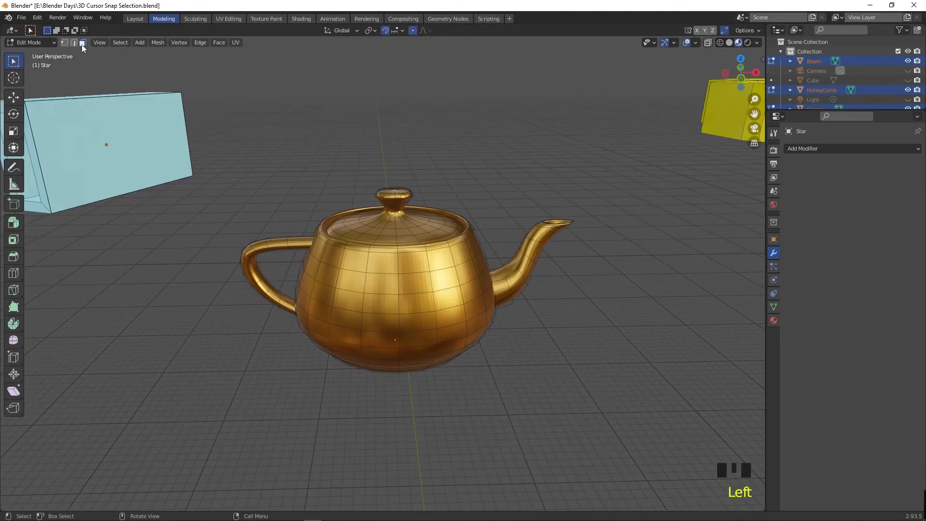
pyautogui.click(14, 62)
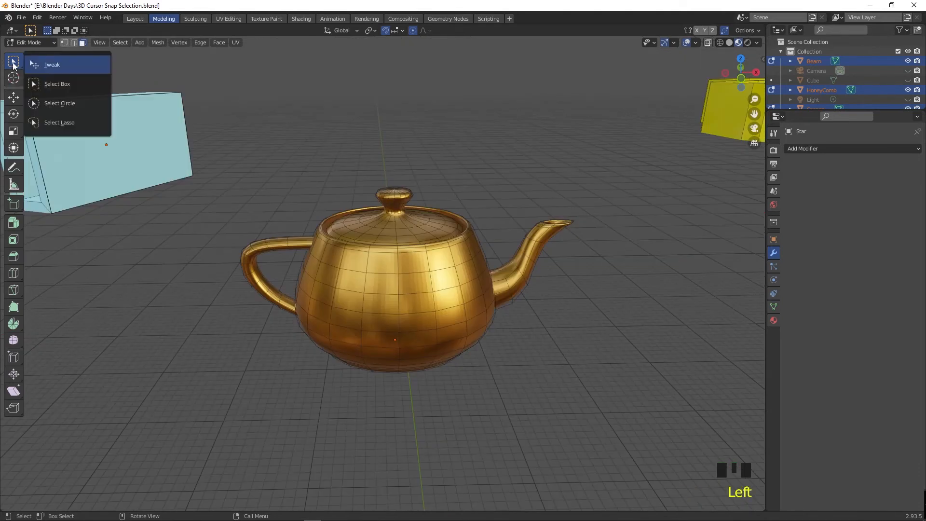
pyautogui.click(53, 67)
pyautogui.click(314, 241)
pyautogui.click(364, 269)
pyautogui.click(411, 269)
pyautogui.click(439, 260)
pyautogui.click(406, 238)
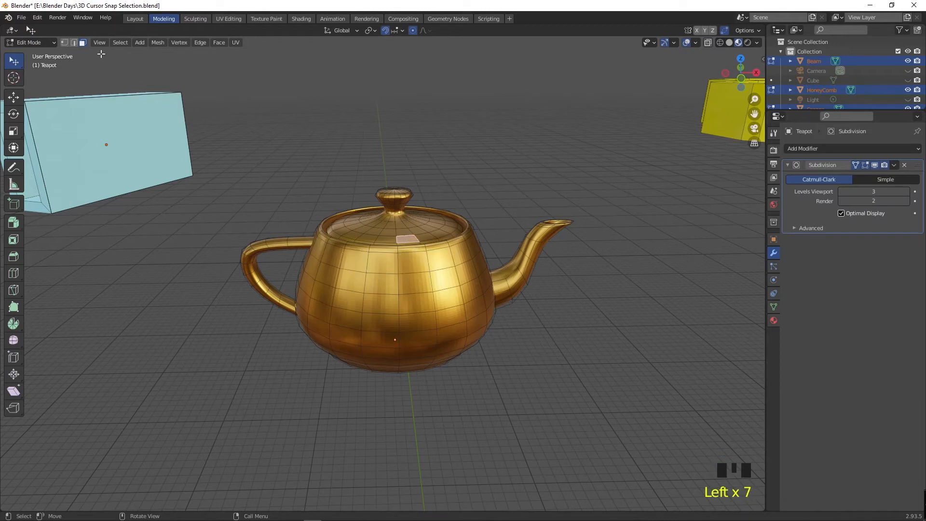
# Switch to vertex selection, pick single vertices on the teapot, and build up a group of neighbouring vertices on the lid
pyautogui.click(65, 42)
pyautogui.click(340, 268)
pyautogui.click(370, 234)
pyautogui.click(371, 233)
pyautogui.moveTo(371, 232); pyautogui.dragTo(397, 276, button='middle')
pyautogui.click(397, 278)
pyautogui.keyDown('shift'); pyautogui.click(396, 263); pyautogui.keyUp('shift')
pyautogui.keyDown('shift'); pyautogui.click(405, 266); pyautogui.keyUp('shift')
pyautogui.keyDown('shift'); pyautogui.click(416, 268); pyautogui.keyUp('shift')
pyautogui.keyDown('shift'); pyautogui.click(414, 280); pyautogui.keyUp('shift')
# Add vertices on the front of the teapot's body and on the handle to the selection
pyautogui.keyDown('shift'); pyautogui.click(492, 327); pyautogui.keyUp('shift')
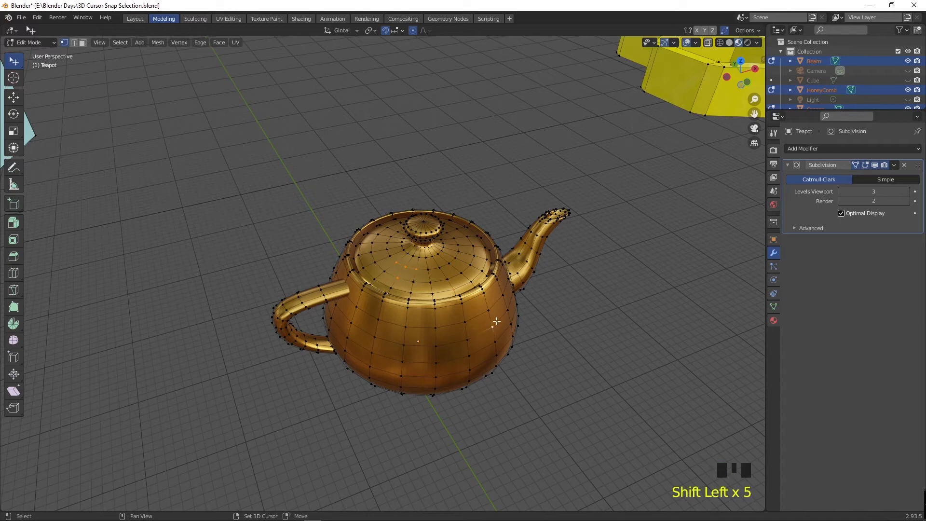
pyautogui.keyDown('shift'); pyautogui.click(435, 328); pyautogui.keyUp('shift')
pyautogui.keyDown('shift'); pyautogui.click(405, 327); pyautogui.keyUp('shift')
pyautogui.keyDown('shift'); pyautogui.click(403, 345); pyautogui.keyUp('shift')
pyautogui.keyDown('shift'); pyautogui.click(436, 346); pyautogui.keyUp('shift')
pyautogui.keyDown('shift'); pyautogui.moveTo(435, 366); pyautogui.dragTo(418, 337, button='middle'); pyautogui.keyUp('shift')
pyautogui.keyDown('shift'); pyautogui.moveTo(418, 337); pyautogui.dragTo(415, 333, button='middle'); pyautogui.keyUp('shift')
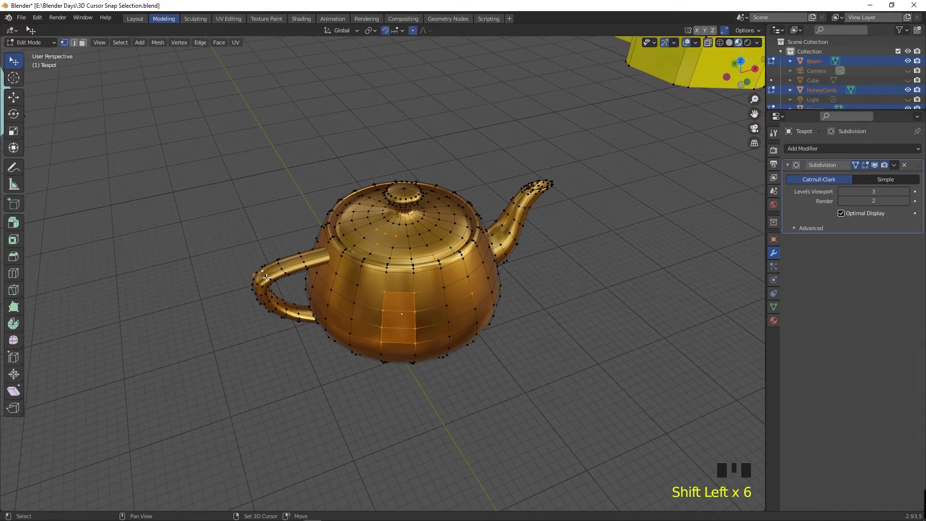
pyautogui.keyDown('shift'); pyautogui.click(266, 277); pyautogui.keyUp('shift')
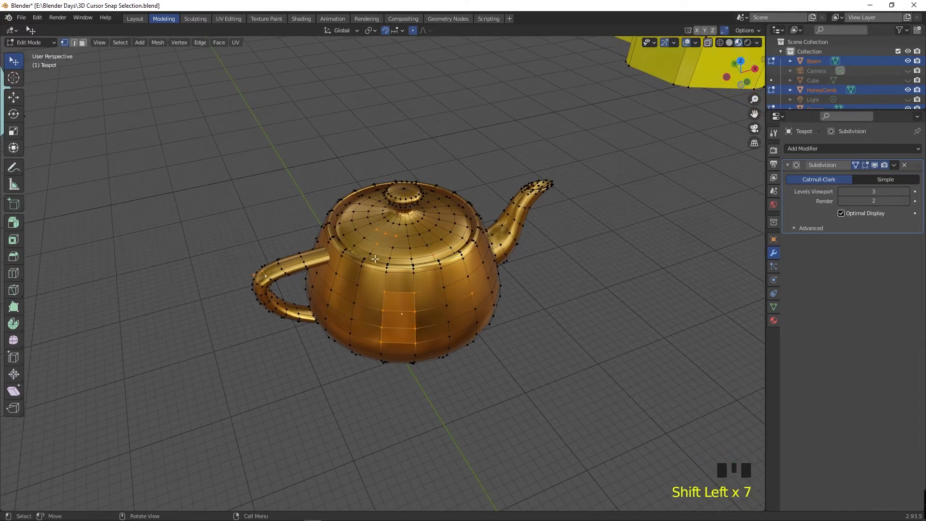
pyautogui.moveTo(386, 236); pyautogui.dragTo(384, 220)
# Switch to the Select Box tool in vertex selection and box-select the knob of the teapot's lid
pyautogui.doubleClick(14, 61)
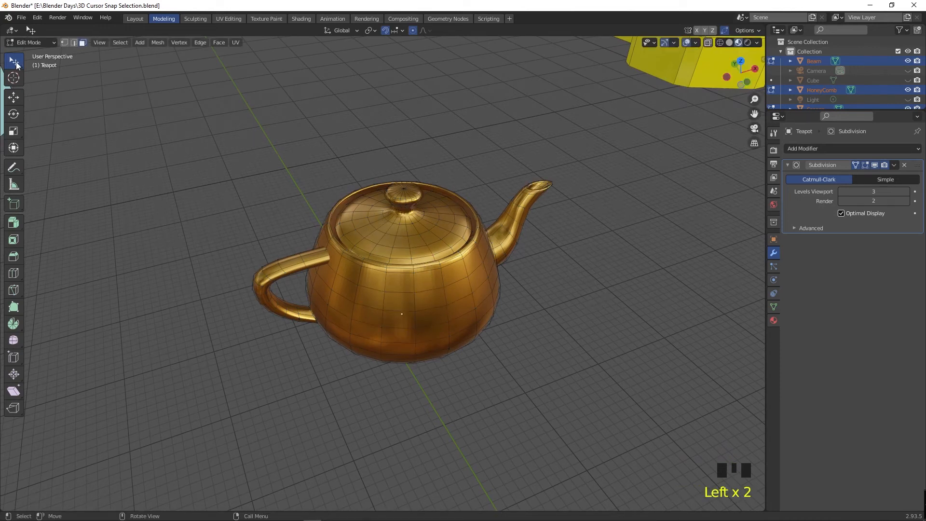
pyautogui.click(53, 85)
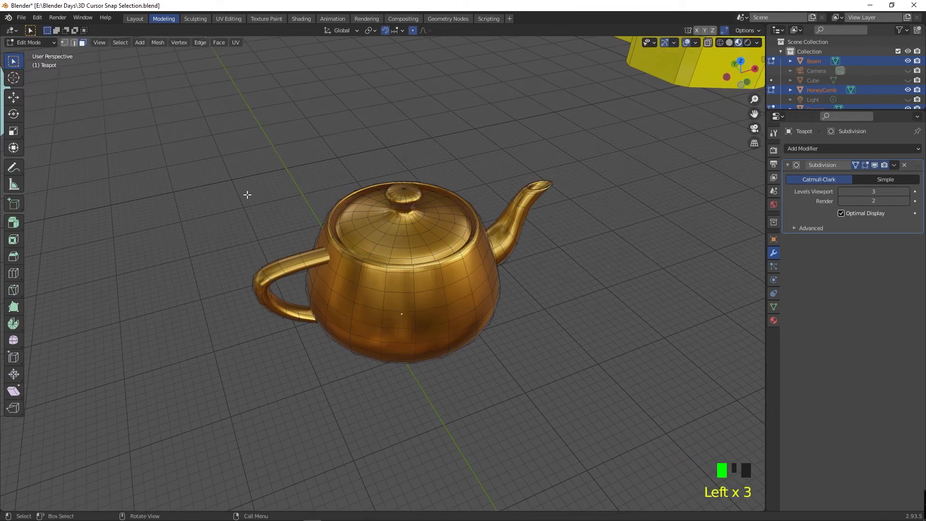
pyautogui.moveTo(349, 309); pyautogui.dragTo(257, 191, button='middle')
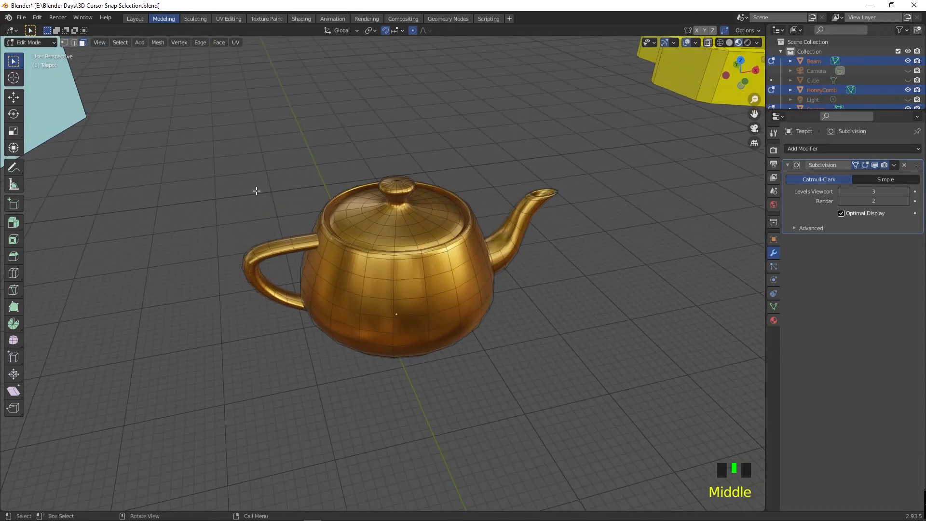
pyautogui.click(64, 42)
pyautogui.moveTo(373, 271); pyautogui.dragTo(361, 239, button='middle')
pyautogui.moveTo(334, 122); pyautogui.dragTo(430, 183)
pyautogui.moveTo(399, 210); pyautogui.dragTo(429, 273, button='middle')
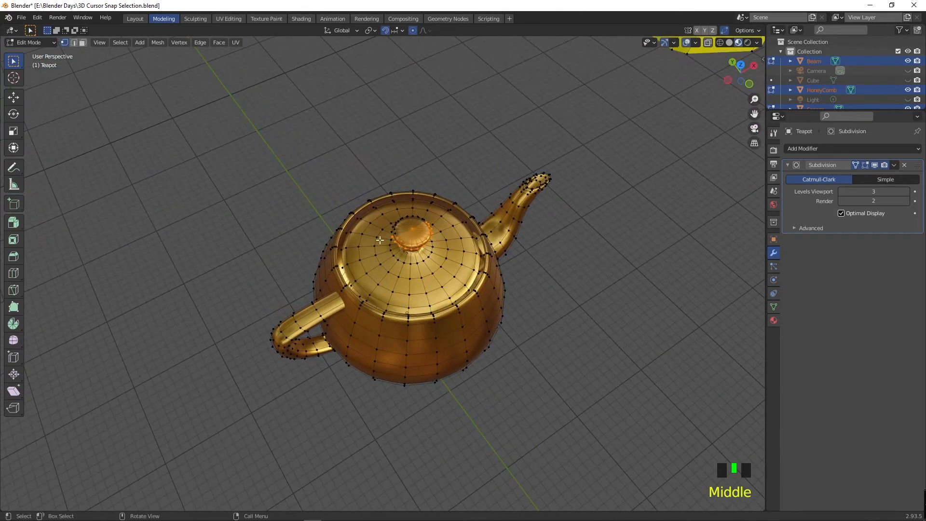
# Extend the vertex selection with further boxes over the lid and the upper part of the teapot
pyautogui.keyDown('shift'); pyautogui.moveTo(290, 190); pyautogui.dragTo(452, 331); pyautogui.keyUp('shift')
pyautogui.moveTo(481, 357); pyautogui.dragTo(444, 297, button='middle')
pyautogui.keyDown('shift'); pyautogui.moveTo(229, 170); pyautogui.dragTo(507, 249); pyautogui.keyUp('shift')
pyautogui.moveTo(323, 285); pyautogui.dragTo(331, 334, button='middle')
# Box-select the vertices of the teapot's handle and subtract them from the selection with a second box
pyautogui.moveTo(279, 334); pyautogui.dragTo(206, 190)
pyautogui.moveTo(313, 322); pyautogui.dragTo(286, 294, button='middle')
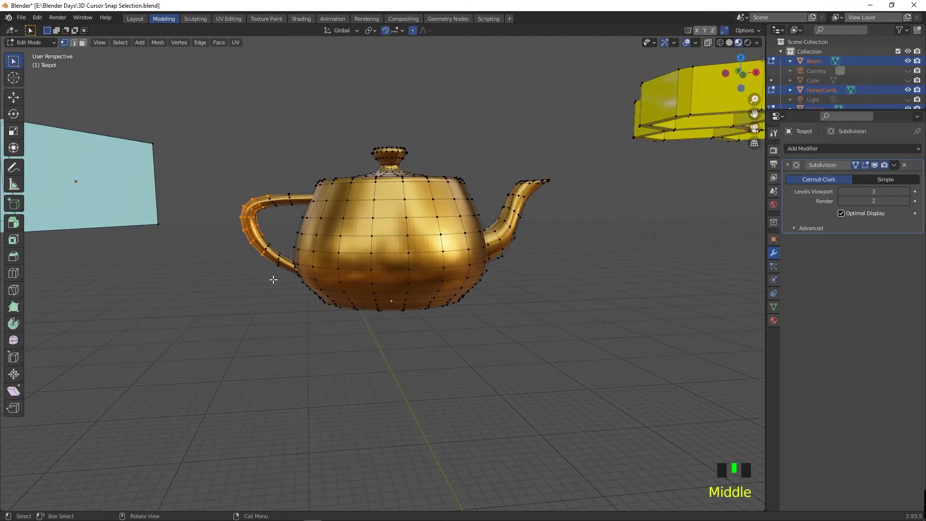
pyautogui.keyDown('ctrl'); pyautogui.moveTo(205, 171); pyautogui.dragTo(313, 284); pyautogui.keyUp('ctrl')
# Box-select the lid knob including its hidden vertices in wireframe shading and return to the shaded view
pyautogui.moveTo(444, 303); pyautogui.dragTo(459, 337, button='middle')
pyautogui.hotkey('shift', 'z')
pyautogui.moveTo(409, 319)
pyautogui.mouseDown(button='middle')
pyautogui.moveTo(403, 294)
pyautogui.moveTo(424, 275)
pyautogui.mouseUp(button='middle')
pyautogui.click(399, 265)
pyautogui.moveTo(349, 244); pyautogui.dragTo(428, 300)
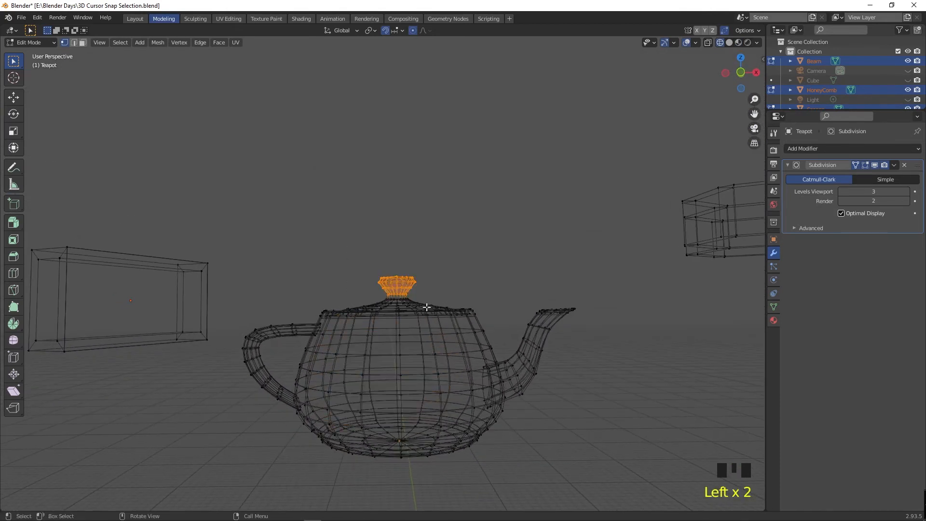
pyautogui.moveTo(422, 310)
pyautogui.mouseDown(button='middle')
pyautogui.moveTo(405, 337)
pyautogui.moveTo(426, 314)
pyautogui.moveTo(284, 283)
pyautogui.moveTo(464, 297)
pyautogui.moveTo(482, 290)
pyautogui.mouseUp(button='middle')
pyautogui.hotkey('shift', 'z')
pyautogui.hotkey('shift', 'z')
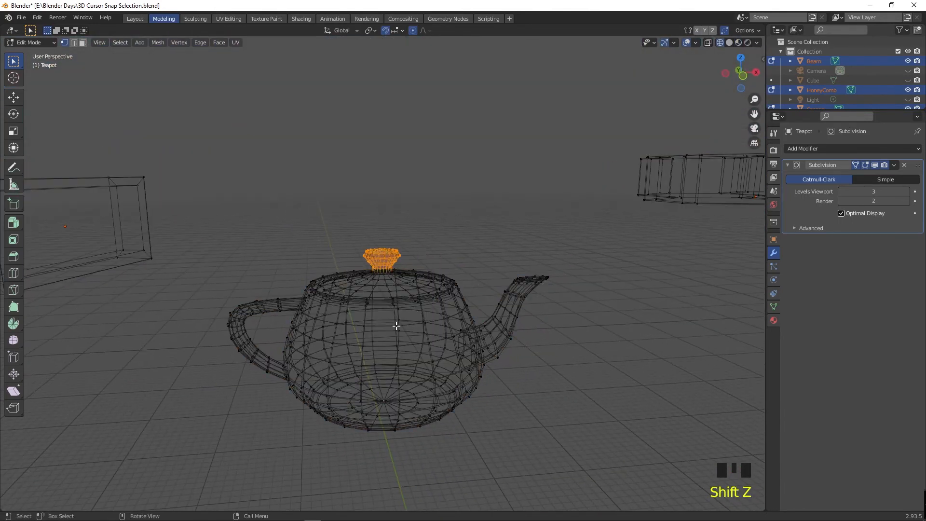
pyautogui.hotkey('shift', 'z')
pyautogui.moveTo(397, 328); pyautogui.dragTo(19, 70, button='middle')
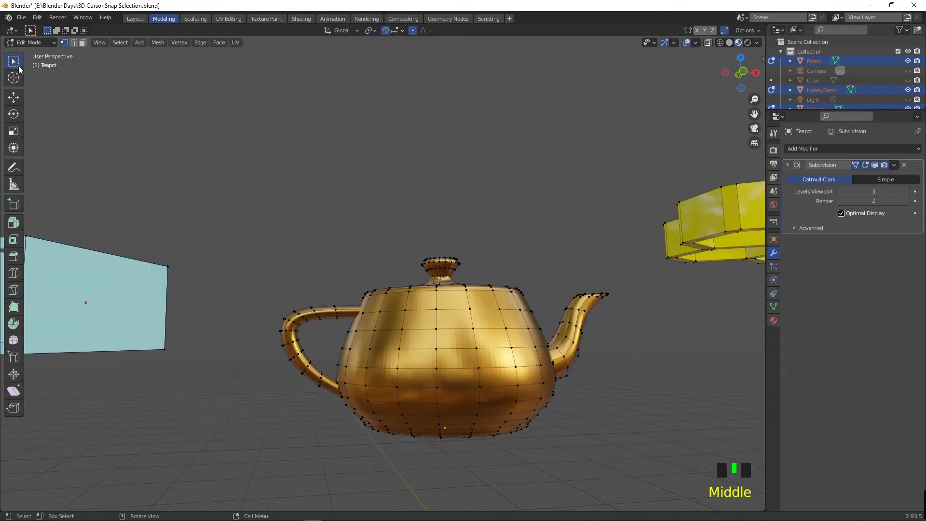
# Switch to the Select Circle tool, paint over the teapot's handle, and check the selected vertices in wireframe shading
pyautogui.click(15, 65)
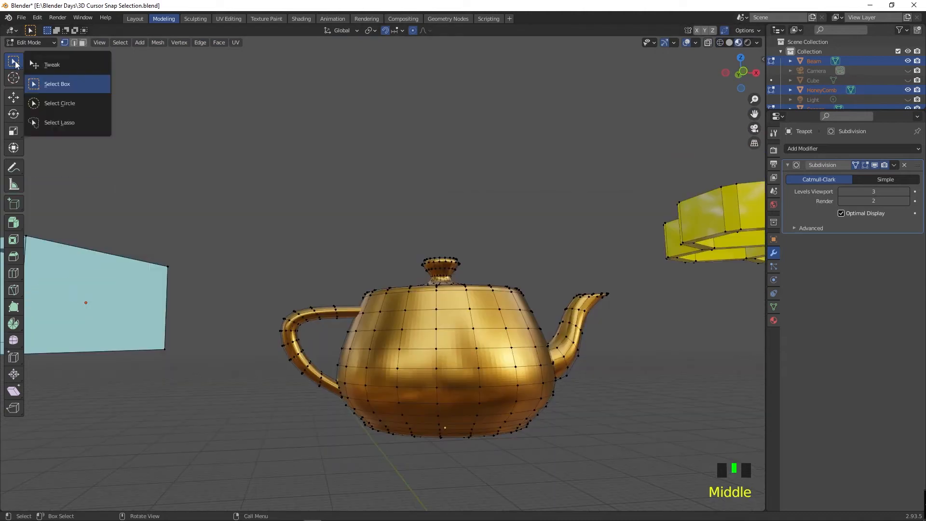
pyautogui.click(61, 104)
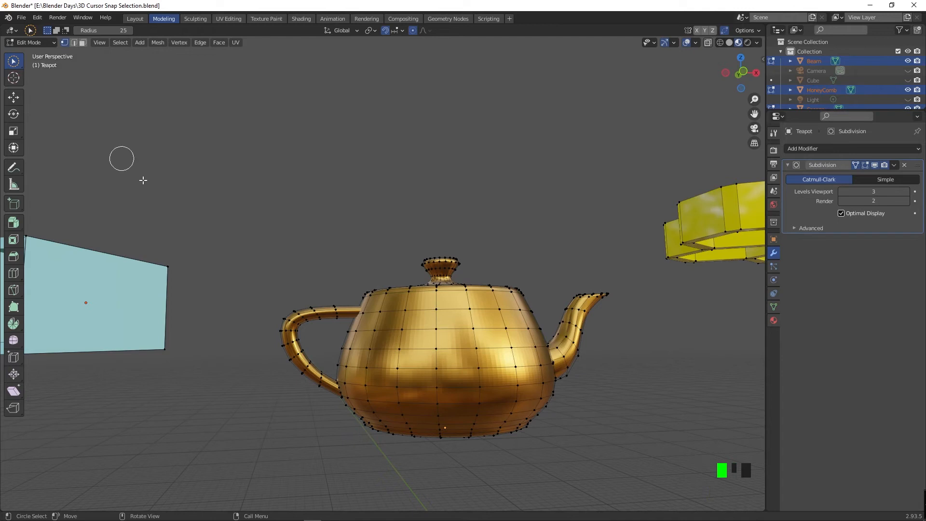
pyautogui.moveTo(267, 307)
pyautogui.mouseDown()
pyautogui.moveTo(279, 323)
pyautogui.moveTo(332, 309)
pyautogui.moveTo(289, 335)
pyautogui.moveTo(314, 376)
pyautogui.moveTo(298, 380)
pyautogui.mouseUp()
pyautogui.moveTo(298, 380); pyautogui.dragTo(334, 428, button='middle')
pyautogui.hotkey('shift', 'z')
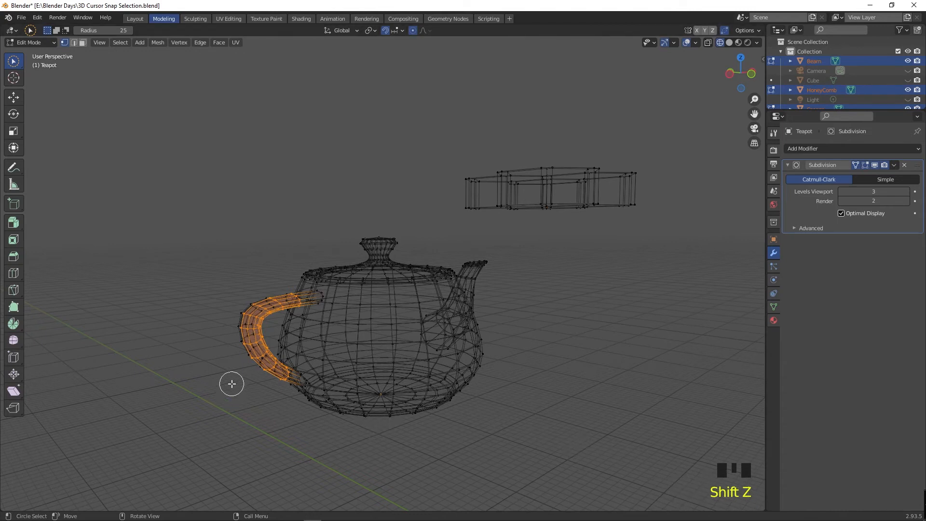
pyautogui.moveTo(253, 416); pyautogui.dragTo(323, 410, button='middle')
# Add body vertices beside the handle with the selection circle and subtract them from the selection again
pyautogui.moveTo(320, 388)
pyautogui.keyDown('shift'); pyautogui.mouseDown()
pyautogui.moveTo(289, 334)
pyautogui.moveTo(326, 311)
pyautogui.mouseUp(); pyautogui.keyUp('shift')
pyautogui.moveTo(348, 399)
pyautogui.keyDown('ctrl'); pyautogui.mouseDown()
pyautogui.moveTo(348, 377)
pyautogui.moveTo(366, 427)
pyautogui.mouseUp(); pyautogui.keyUp('ctrl')
pyautogui.moveTo(222, 336)
pyautogui.mouseDown(button='middle')
pyautogui.moveTo(351, 368)
pyautogui.moveTo(311, 368)
pyautogui.moveTo(226, 341)
pyautogui.mouseUp(button='middle')
pyautogui.moveTo(427, 337); pyautogui.dragTo(407, 421, button='middle')
pyautogui.moveTo(447, 325); pyautogui.dragTo(446, 324, button='middle')
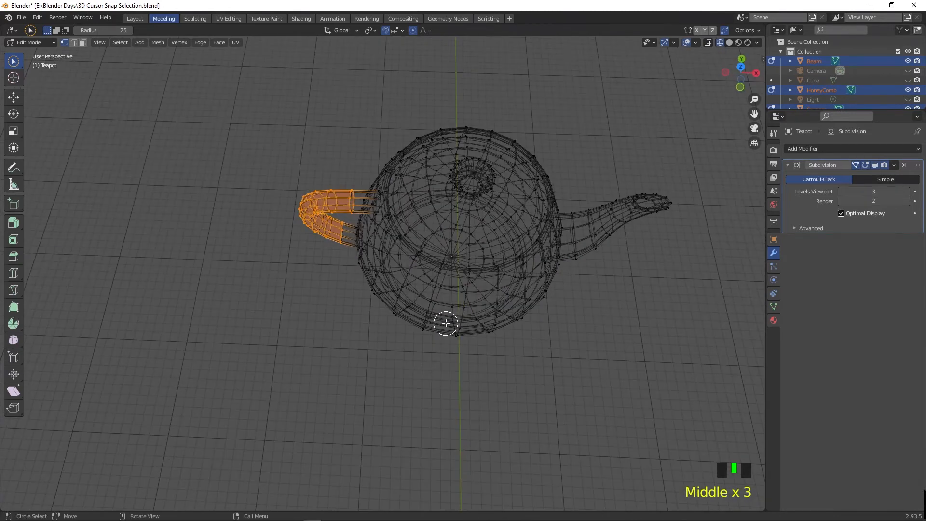
# Return to the shaded view, circle-select vertices on the teapot's lid, and clear the selection
pyautogui.hotkey('shift', 'z')
pyautogui.moveTo(469, 240)
pyautogui.mouseDown()
pyautogui.moveTo(429, 200)
pyautogui.moveTo(478, 161)
pyautogui.moveTo(504, 184)
pyautogui.moveTo(450, 225)
pyautogui.moveTo(427, 177)
pyautogui.mouseUp()
pyautogui.moveTo(440, 225)
pyautogui.mouseDown()
pyautogui.moveTo(518, 211)
pyautogui.moveTo(486, 160)
pyautogui.moveTo(439, 170)
pyautogui.moveTo(463, 224)
pyautogui.moveTo(507, 182)
pyautogui.moveTo(440, 200)
pyautogui.moveTo(502, 193)
pyautogui.moveTo(458, 164)
pyautogui.mouseUp()
pyautogui.moveTo(457, 210); pyautogui.dragTo(408, 375, button='middle')
pyautogui.click(408, 375)
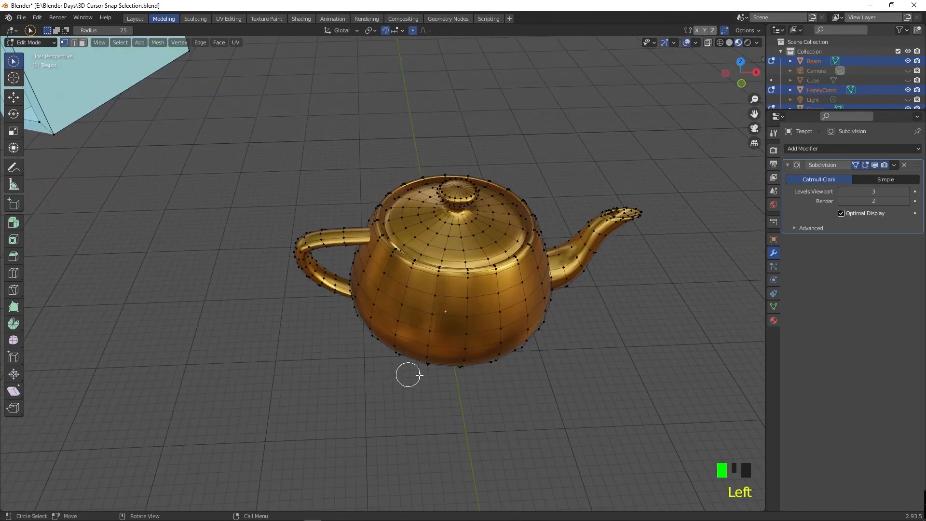
# Switch to the Select Lasso tool and lasso the knob and the inner lid vertices from the top view
pyautogui.click(14, 61)
pyautogui.click(62, 122)
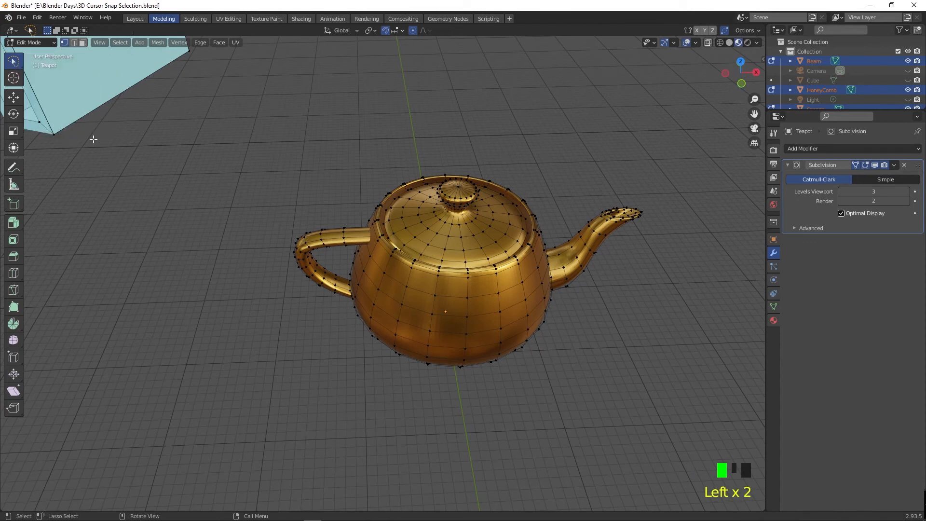
pyautogui.moveTo(323, 223); pyautogui.dragTo(375, 253, button='middle')
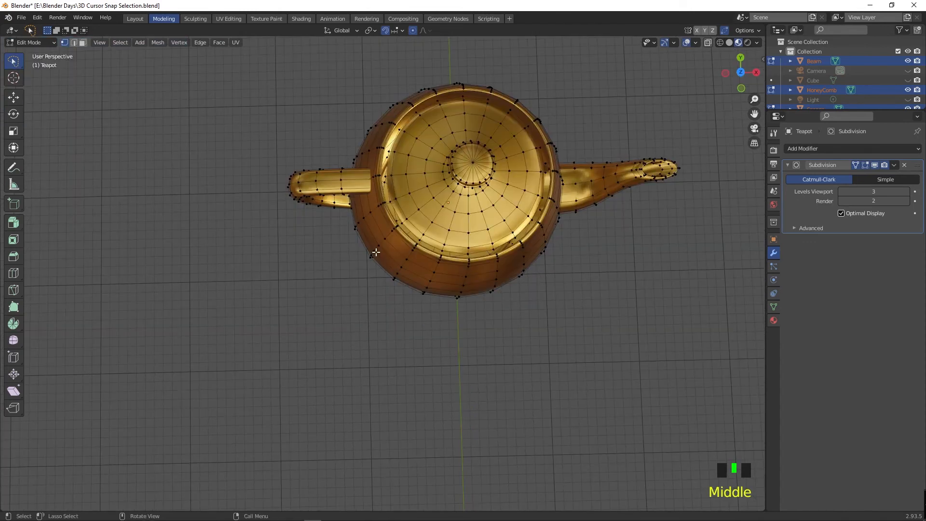
pyautogui.press('`')
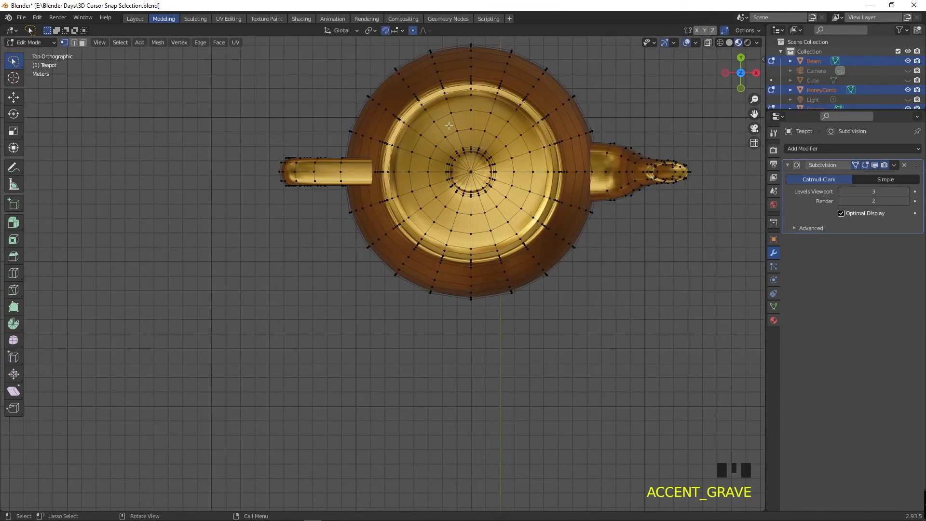
pyautogui.moveTo(446, 124)
pyautogui.mouseDown()
pyautogui.moveTo(465, 124)
pyautogui.moveTo(516, 161)
pyautogui.moveTo(518, 196)
pyautogui.moveTo(469, 221)
pyautogui.moveTo(437, 208)
pyautogui.moveTo(420, 173)
pyautogui.moveTo(419, 140)
pyautogui.moveTo(437, 126)
pyautogui.mouseUp()
# Add the whole knob and its neck to the lid selection with a lasso in wireframe shading and return to the shaded view
pyautogui.moveTo(463, 303); pyautogui.dragTo(464, 211, button='middle')
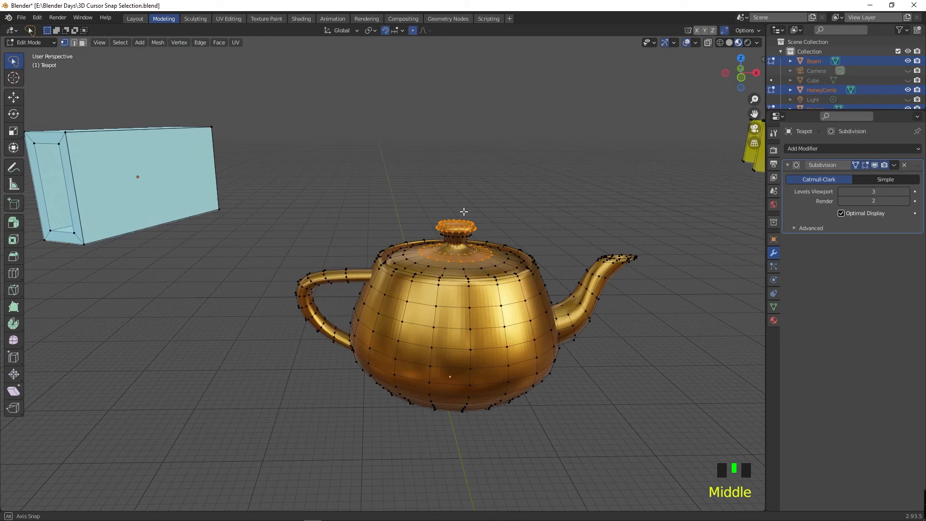
pyautogui.moveTo(463, 212); pyautogui.dragTo(463, 207, button='middle')
pyautogui.hotkey('shift', 'z')
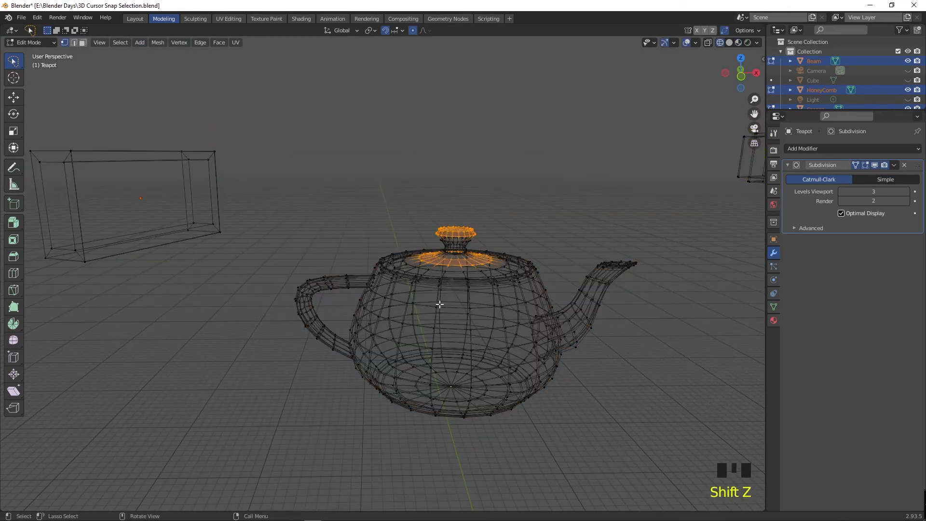
pyautogui.moveTo(439, 306); pyautogui.dragTo(439, 289, button='middle')
pyautogui.moveTo(419, 220)
pyautogui.mouseDown()
pyautogui.moveTo(445, 222)
pyautogui.moveTo(494, 254)
pyautogui.moveTo(453, 279)
pyautogui.moveTo(427, 277)
pyautogui.moveTo(418, 227)
pyautogui.mouseUp()
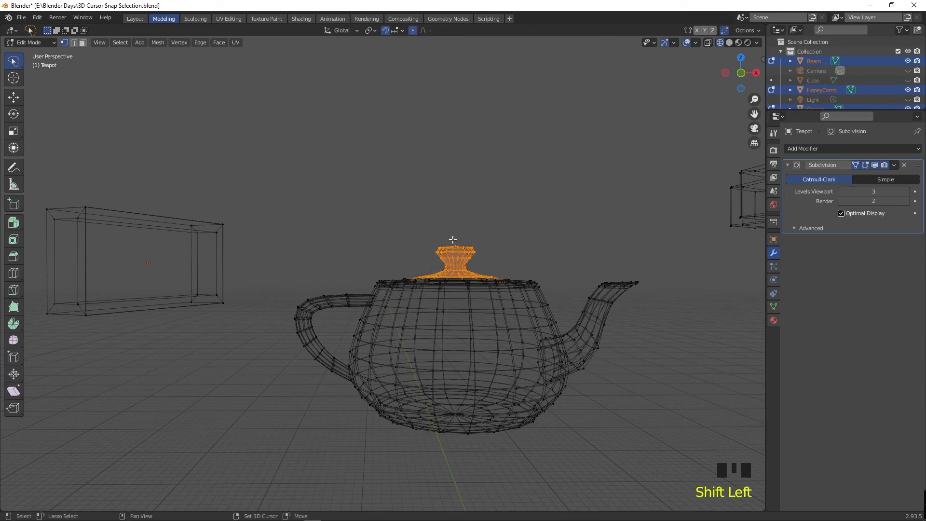
pyautogui.moveTo(451, 224)
pyautogui.mouseDown(button='middle')
pyautogui.moveTo(484, 275)
pyautogui.moveTo(488, 313)
pyautogui.moveTo(525, 320)
pyautogui.moveTo(428, 302)
pyautogui.moveTo(465, 320)
pyautogui.mouseUp(button='middle')
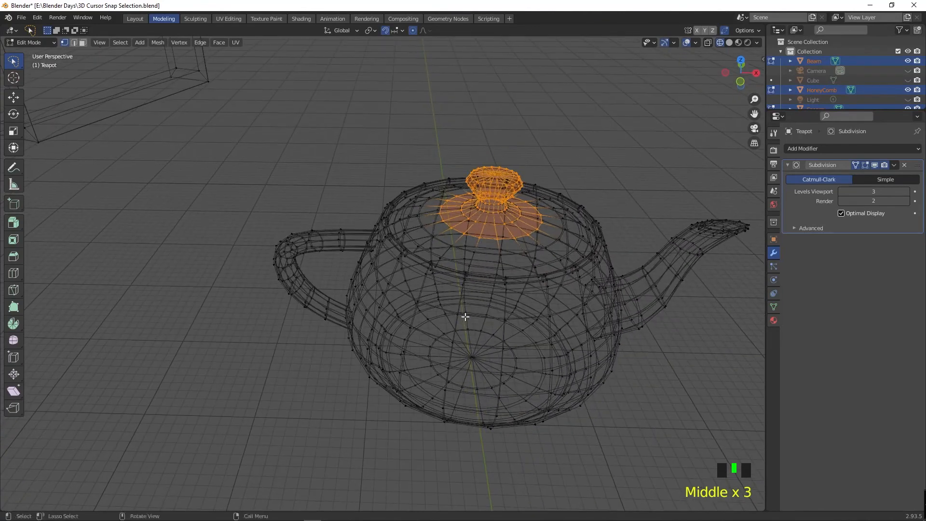
pyautogui.hotkey('shift', 'z')
pyautogui.moveTo(480, 242); pyautogui.dragTo(497, 230, button='middle')
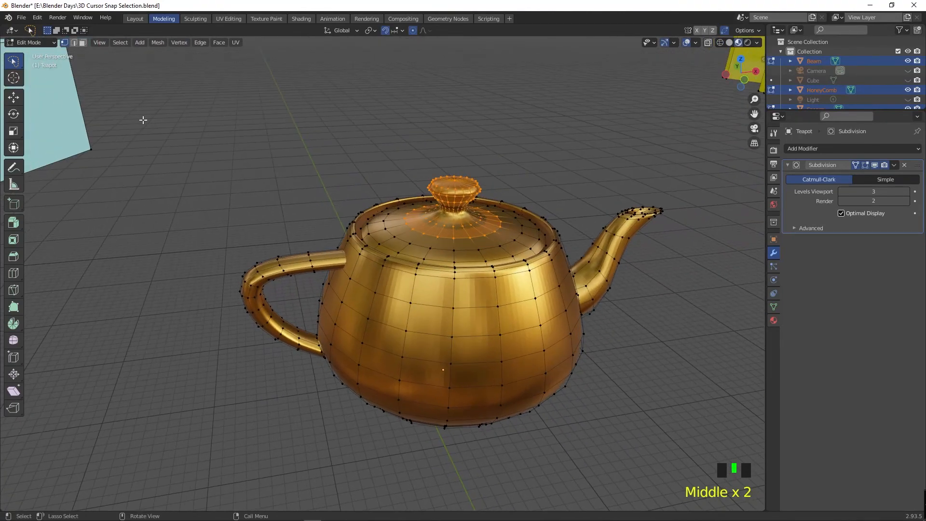
# Switch to face selection and add further lid faces around the knob with a lasso and single picks
pyautogui.click(83, 43)
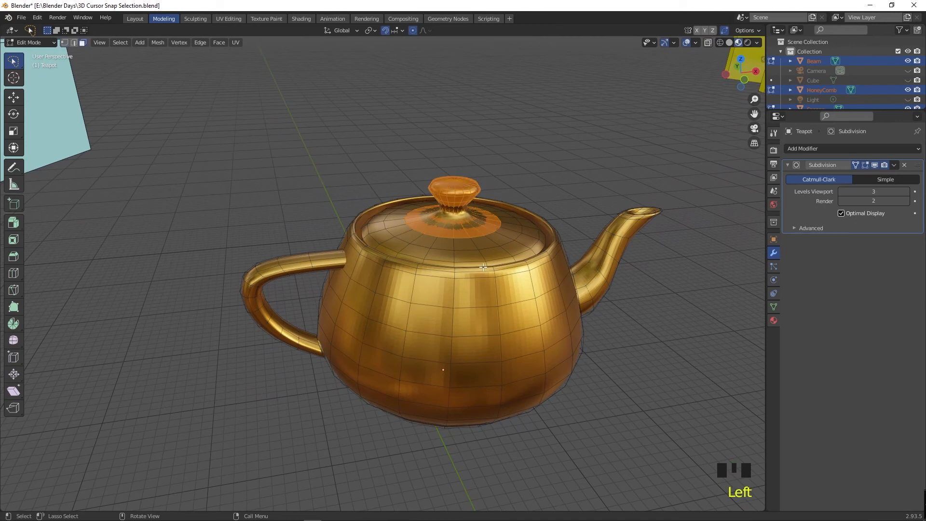
pyautogui.moveTo(143, 179)
pyautogui.keyDown('shift'); pyautogui.mouseDown()
pyautogui.moveTo(170, 285)
pyautogui.moveTo(130, 287)
pyautogui.mouseUp(); pyautogui.keyUp('shift')
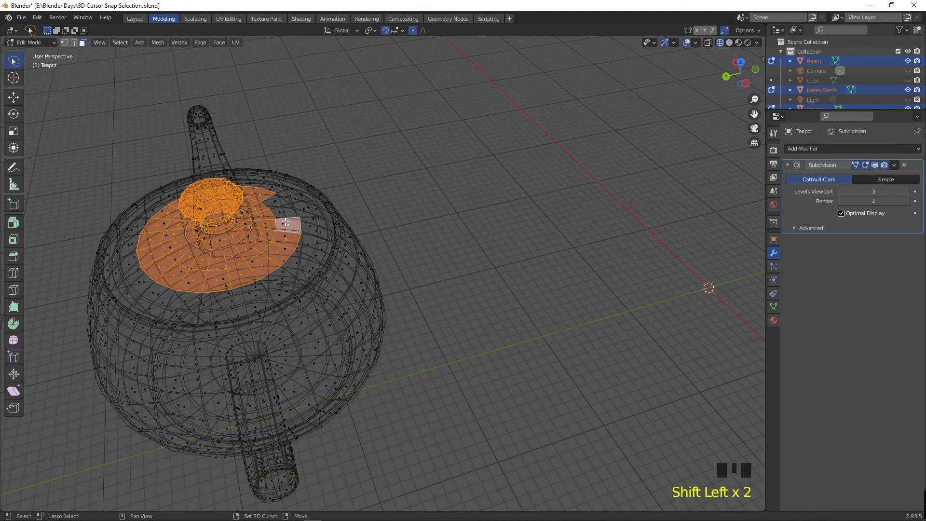
pyautogui.keyDown('shift'); pyautogui.click(278, 210); pyautogui.keyUp('shift')
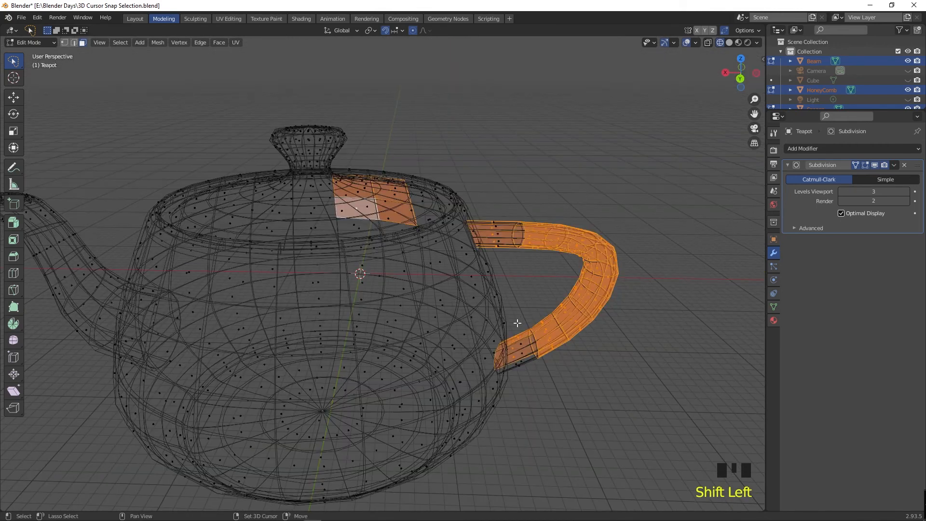
# Add the remaining faces at the ends of the teapot's handle to the selection
pyautogui.keyDown('shift'); pyautogui.click(527, 367); pyautogui.keyUp('shift')
pyautogui.keyDown('shift'); pyautogui.moveTo(544, 380); pyautogui.dragTo(544, 365, button='middle'); pyautogui.keyUp('shift')
pyautogui.moveTo(544, 360)
pyautogui.keyDown('shift'); pyautogui.mouseDown()
pyautogui.moveTo(525, 352)
pyautogui.moveTo(544, 347)
pyautogui.mouseUp(); pyautogui.keyUp('shift')
pyautogui.moveTo(508, 240)
pyautogui.keyDown('shift'); pyautogui.mouseDown()
pyautogui.moveTo(495, 216)
pyautogui.moveTo(528, 249)
pyautogui.mouseUp(); pyautogui.keyUp('shift')
pyautogui.moveTo(509, 276); pyautogui.dragTo(376, 270, button='middle')
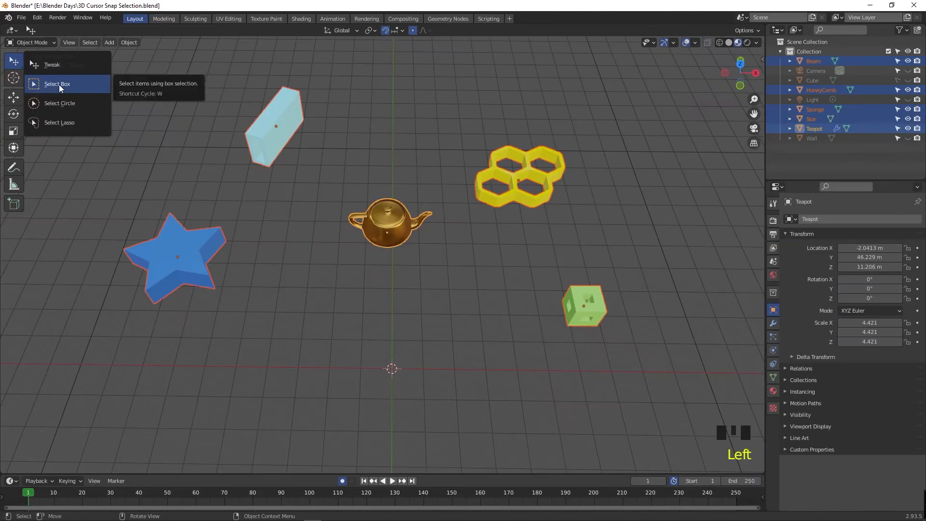
# Change the selection tool to Tweak and move the star and the beam slightly by dragging them directly
pyautogui.click(60, 87)
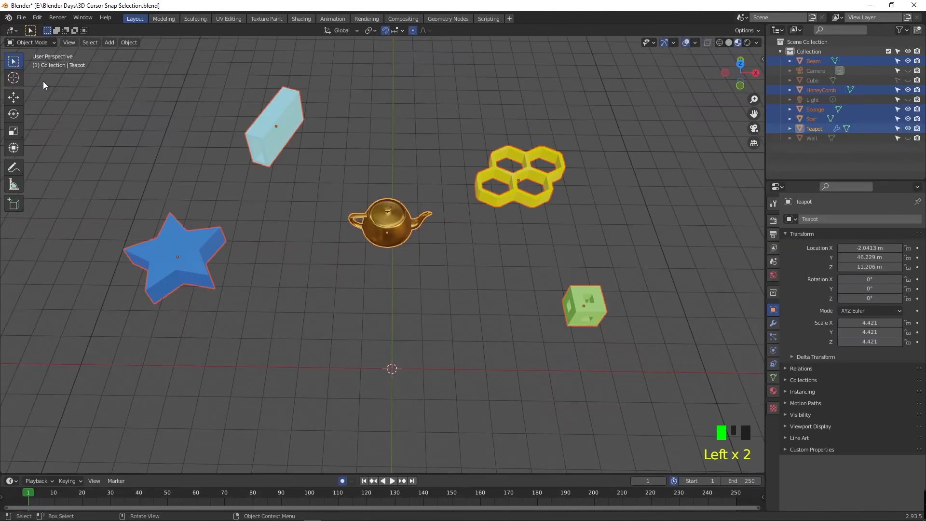
pyautogui.moveTo(16, 67); pyautogui.dragTo(48, 64)
pyautogui.moveTo(183, 263); pyautogui.dragTo(164, 258)
pyautogui.moveTo(263, 135); pyautogui.dragTo(254, 128)
# With the Select Box tool, move the beam, star and teapot together, and move them again with the honeycomb added to the selection
pyautogui.moveTo(14, 61); pyautogui.dragTo(621, 374)
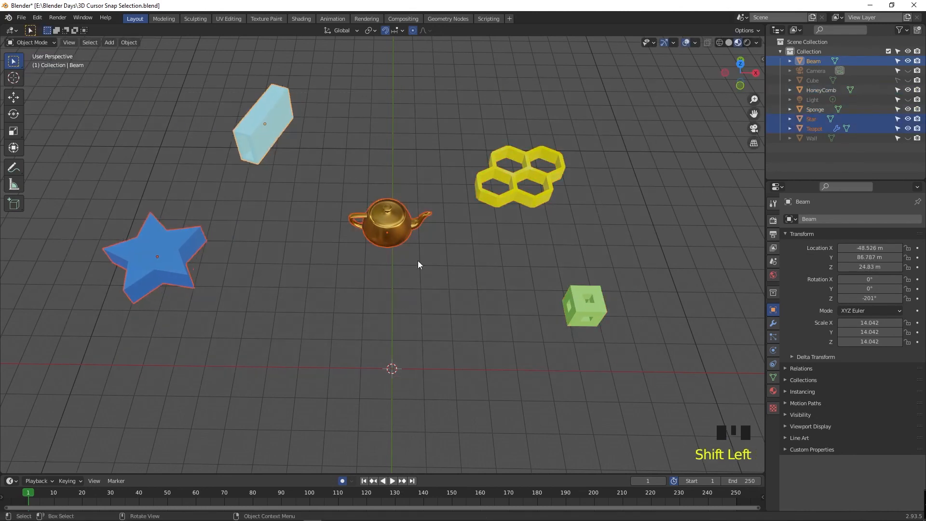
pyautogui.press('g')
pyautogui.click(378, 278)
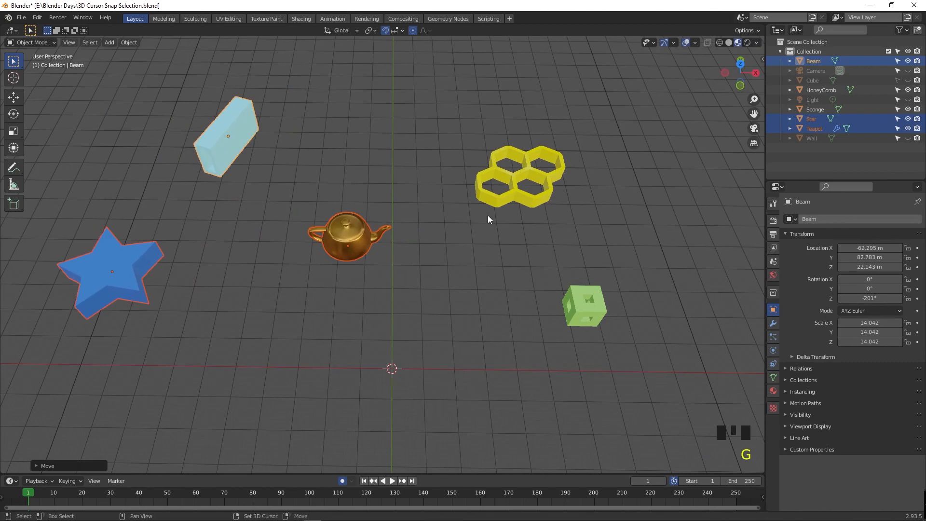
pyautogui.keyDown('shift'); pyautogui.click(499, 203); pyautogui.keyUp('shift')
pyautogui.press('g')
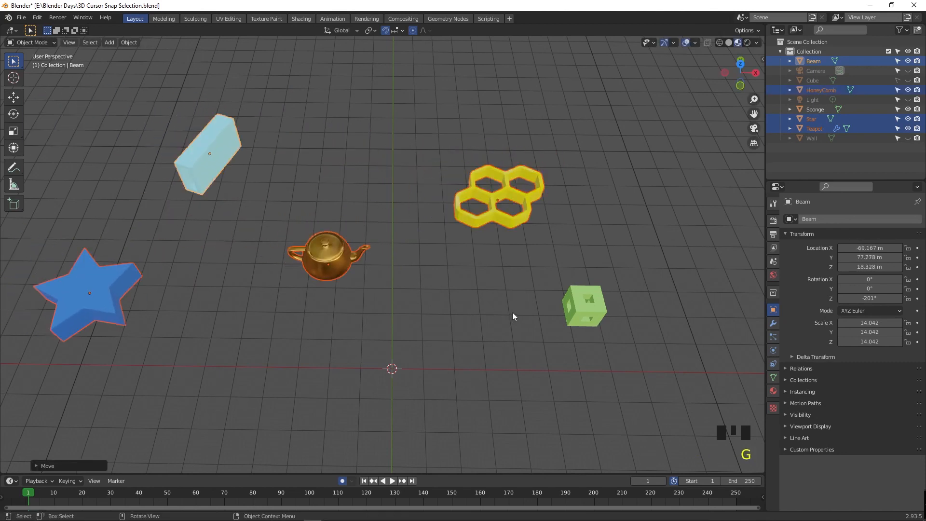
# Add the sponge to the selection and move all five selected objects together to a new place on the grid
pyautogui.keyDown('shift'); pyautogui.click(579, 316); pyautogui.keyUp('shift')
pyautogui.press('g')
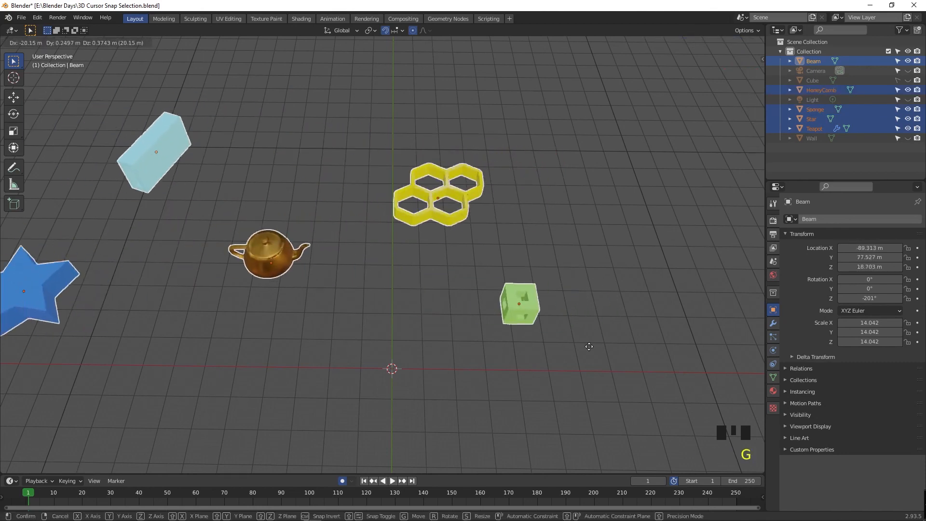
pyautogui.click(662, 358)
# Remove the teapot and the beam from the selection and move the remaining honeycomb, sponge and star together
pyautogui.keyDown('ctrl'); pyautogui.click(376, 255); pyautogui.keyUp('ctrl')
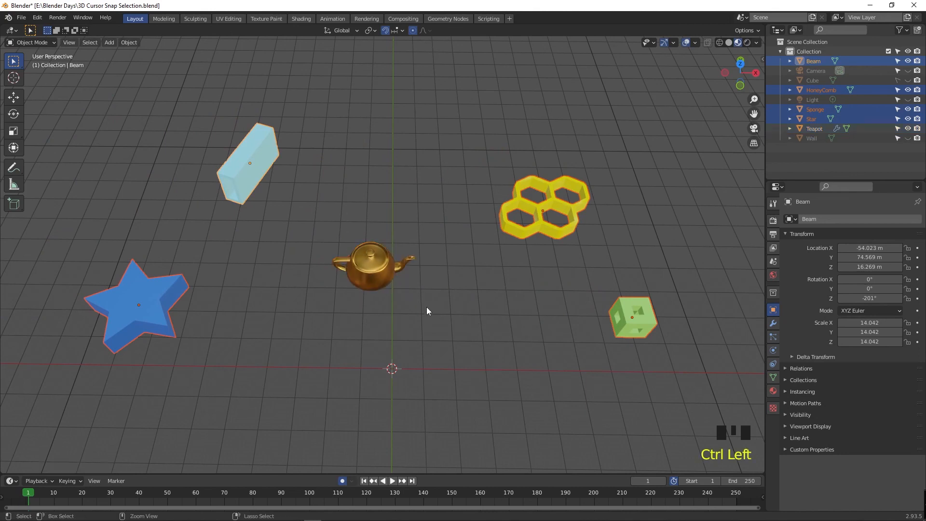
pyautogui.keyDown('ctrl'); pyautogui.click(260, 141); pyautogui.keyUp('ctrl')
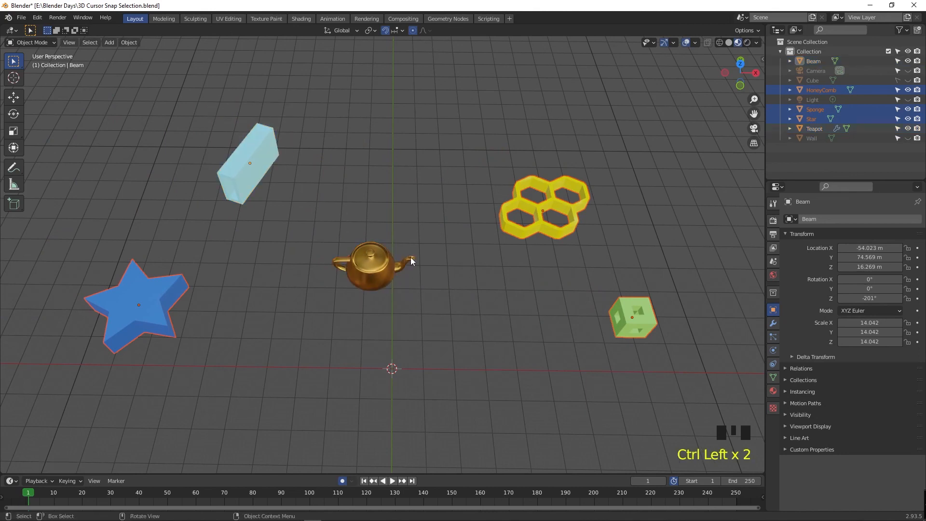
pyautogui.press('g')
pyautogui.click(376, 244)
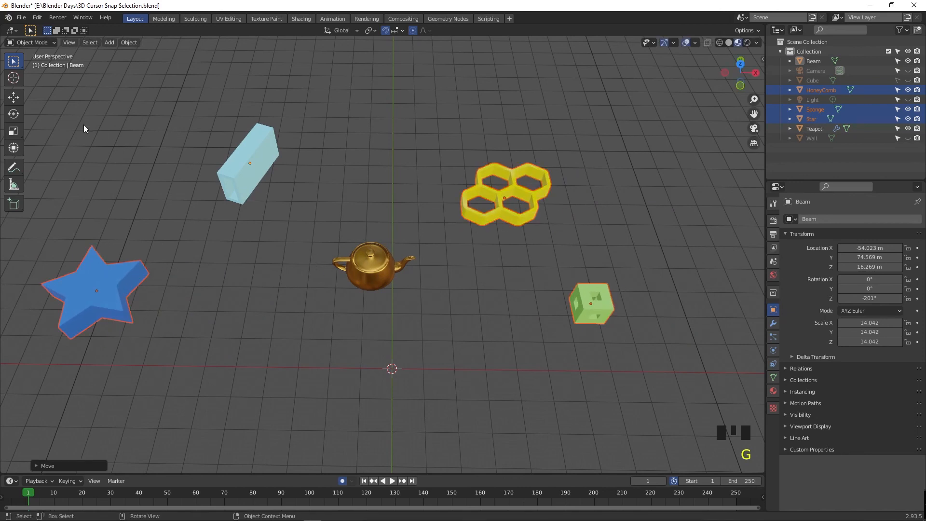
# Change the selection tool to Select Circle and add the beam and the teapot to the selection
pyautogui.click(13, 63)
pyautogui.click(83, 112)
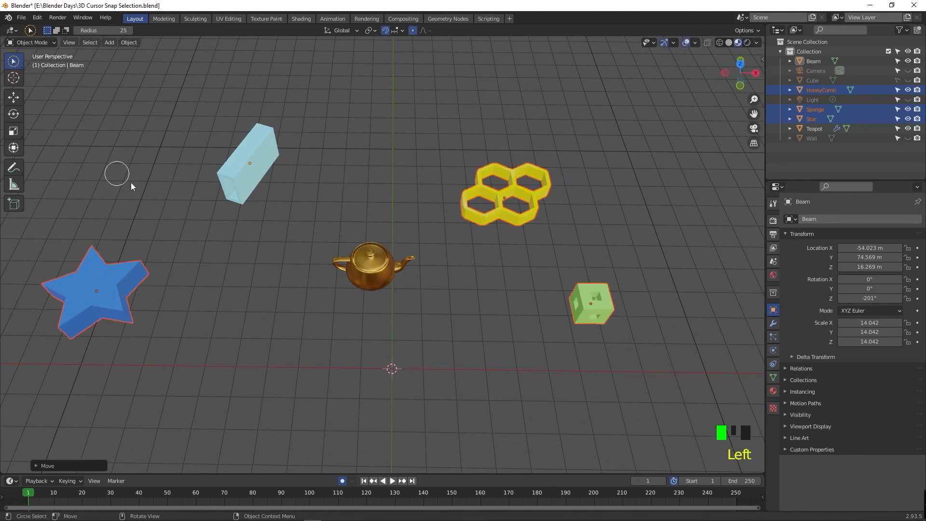
pyautogui.keyDown('shift'); pyautogui.click(237, 188); pyautogui.keyUp('shift')
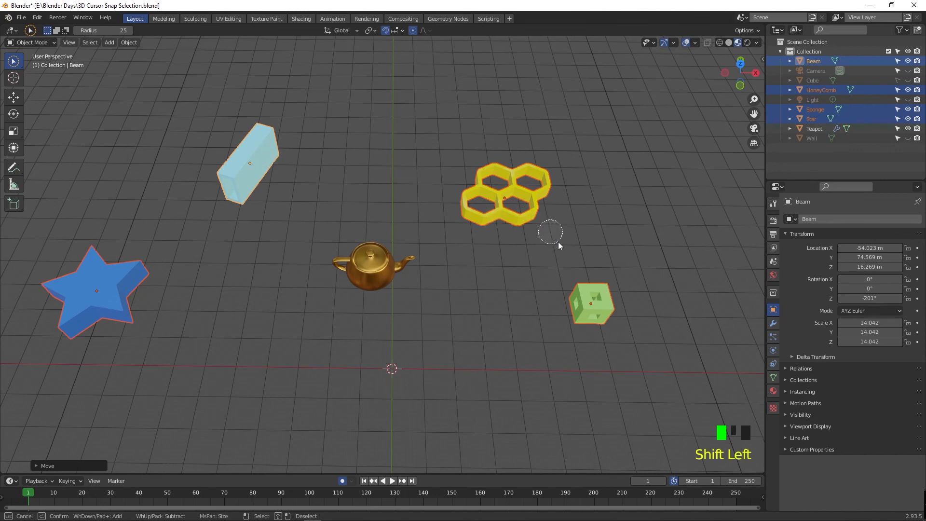
pyautogui.keyDown('shift'); pyautogui.click(370, 269); pyautogui.keyUp('shift')
# Change the selection tool to Select Lasso, draw a lasso around the star and extend the selection with another lasso
pyautogui.moveTo(13, 63); pyautogui.dragTo(61, 122)
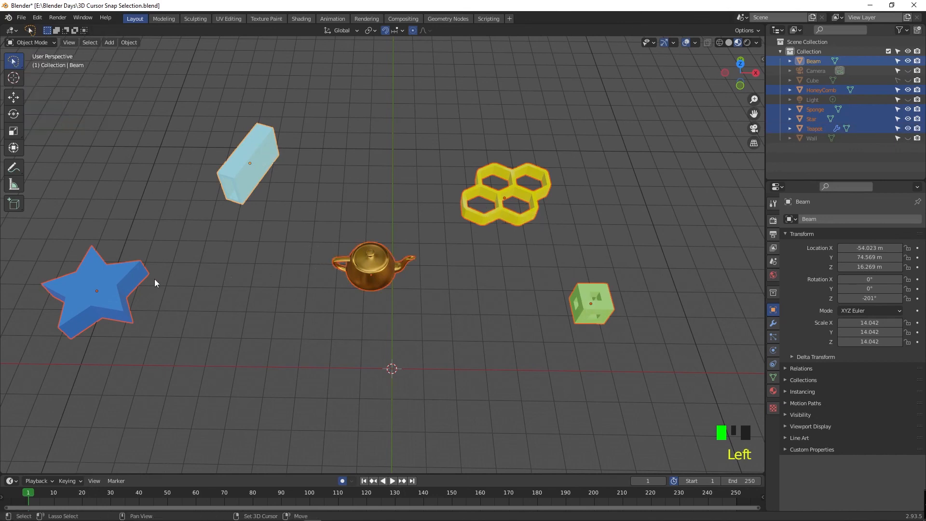
pyautogui.click(144, 227)
pyautogui.moveTo(91, 217)
pyautogui.mouseDown()
pyautogui.moveTo(47, 234)
pyautogui.moveTo(80, 332)
pyautogui.moveTo(185, 169)
pyautogui.moveTo(161, 217)
pyautogui.mouseUp()
pyautogui.moveTo(460, 332)
pyautogui.keyDown('shift'); pyautogui.mouseDown()
pyautogui.moveTo(580, 169)
pyautogui.moveTo(609, 331)
pyautogui.moveTo(474, 314)
pyautogui.mouseUp(); pyautogui.keyUp('shift')
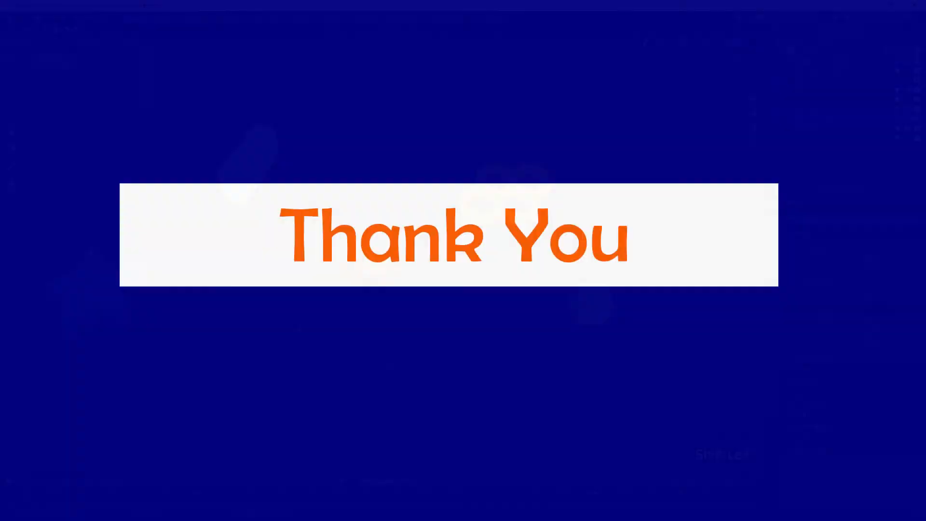